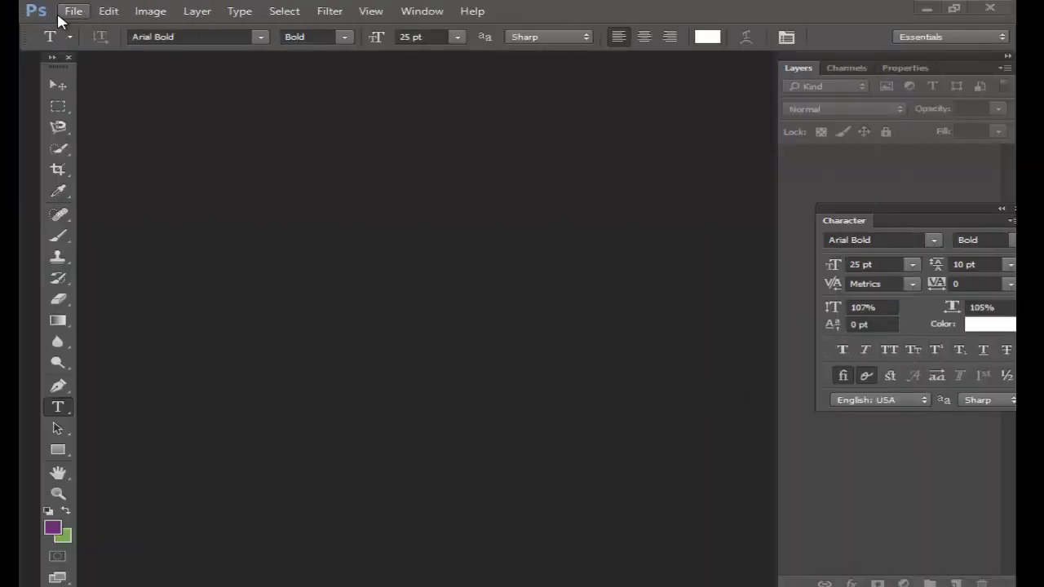
Create a new white 970×250 px document at 72 pixels/inch in RGB Color
{"action": "left_click", "coordinate": [73, 10]}
{"action": "left_click", "coordinate": [74, 31]}
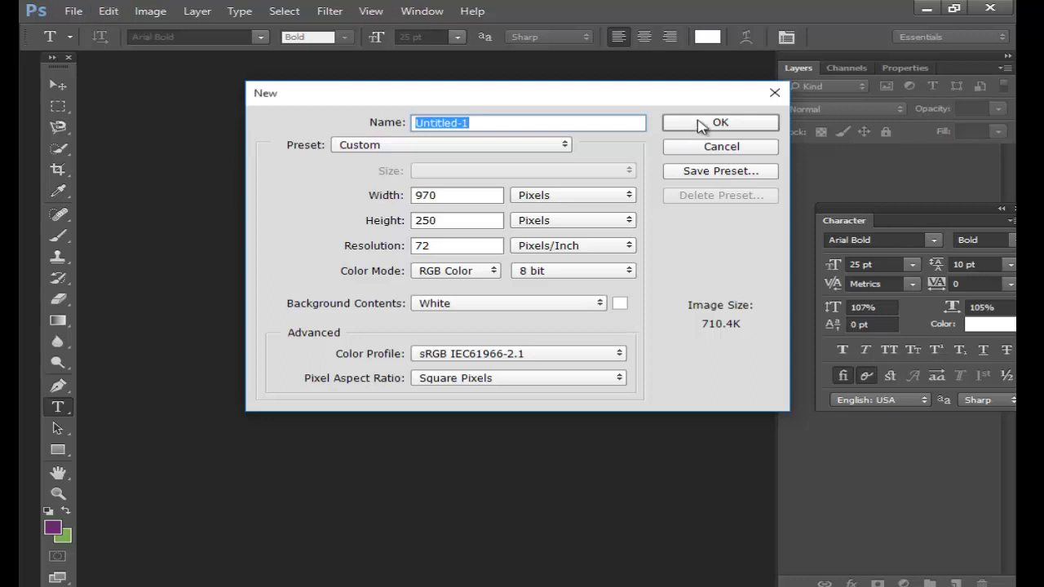
{"action": "left_click", "coordinate": [435, 195]}
{"action": "double_click", "coordinate": [457, 220]}
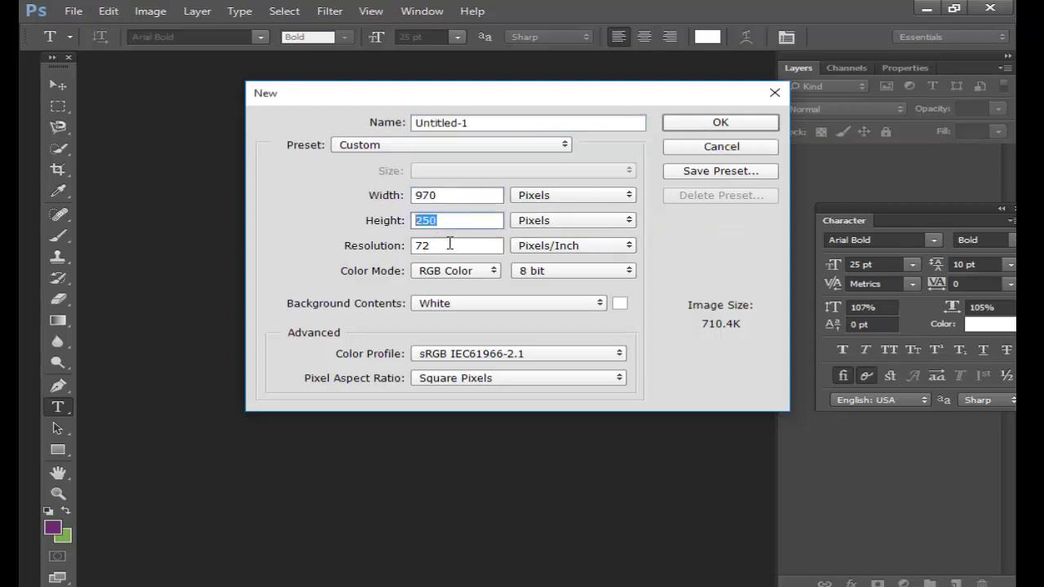
{"action": "double_click", "coordinate": [449, 243]}
{"action": "left_click", "coordinate": [460, 271]}
{"action": "left_click", "coordinate": [453, 310]}
{"action": "left_click", "coordinate": [689, 122]}
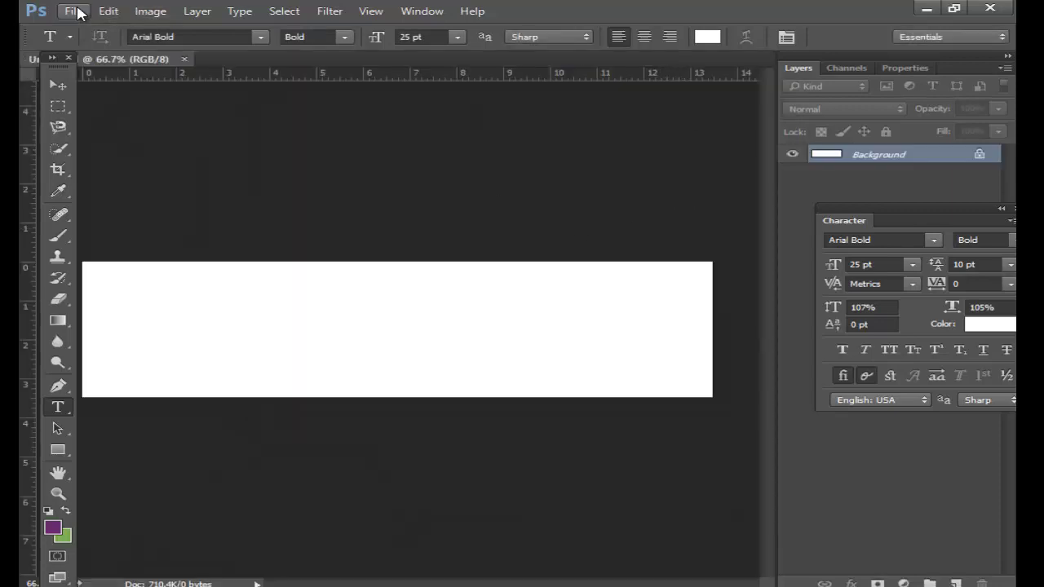
{"action": "left_click", "coordinate": [75, 12]}
Place the family vacation photo from Downloads as an embedded image in the banner
{"action": "left_click", "coordinate": [120, 276]}
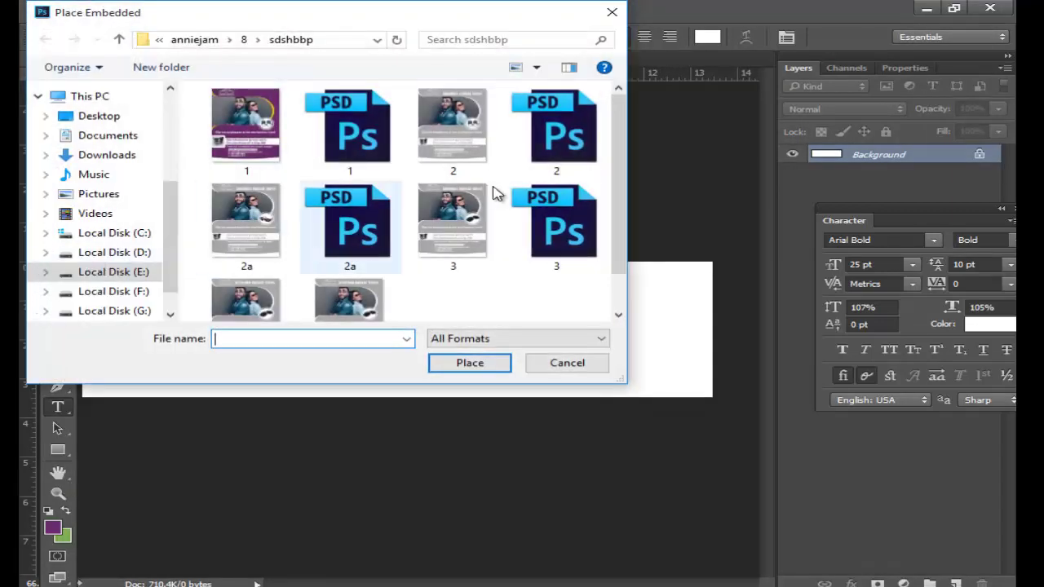
{"action": "left_click", "coordinate": [105, 155]}
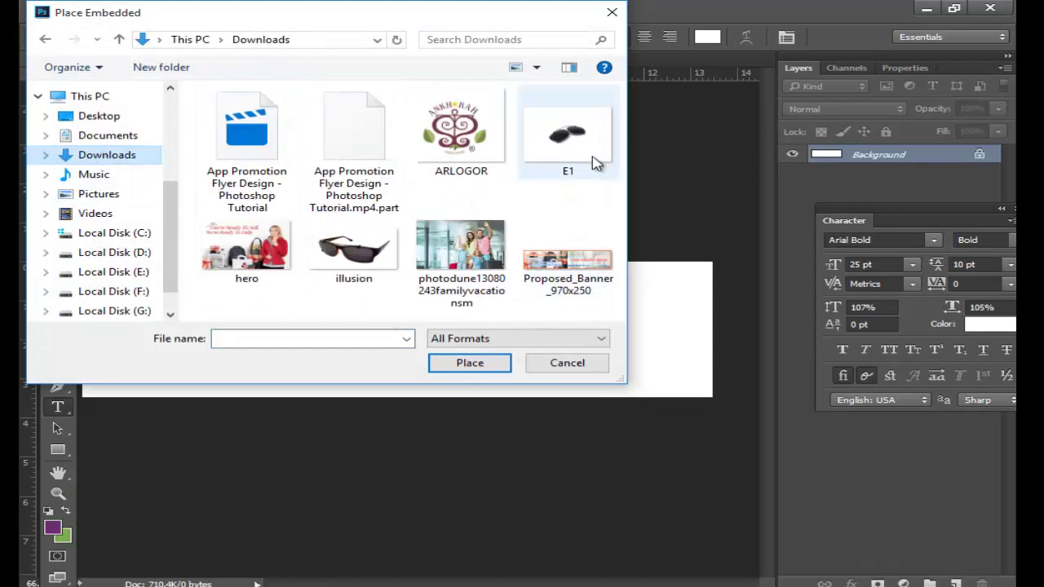
{"action": "left_click", "coordinate": [461, 257]}
{"action": "left_click", "coordinate": [486, 363]}
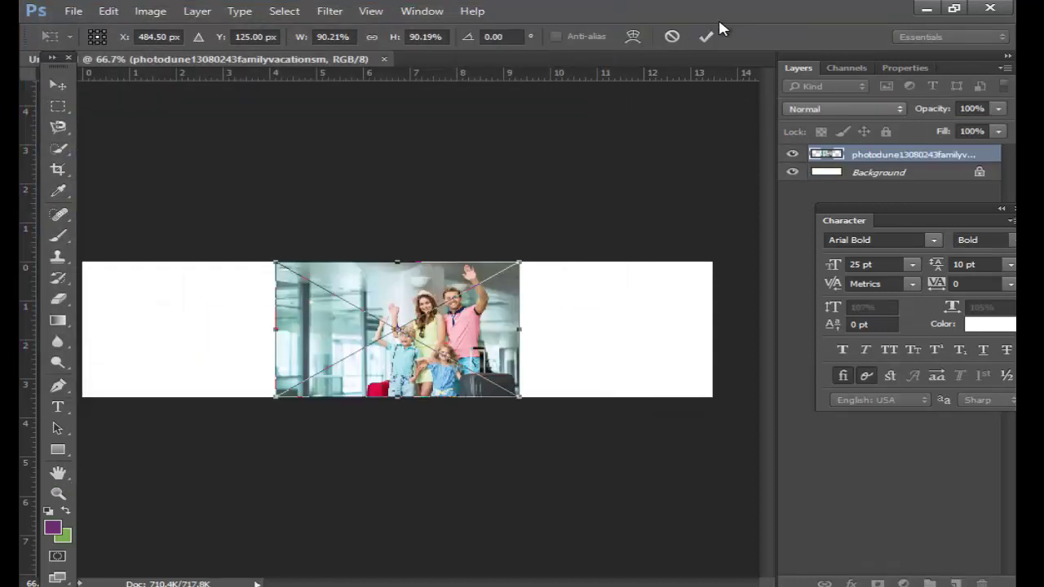
{"action": "left_click", "coordinate": [707, 36]}
Move the family photo to the right edge, rasterize it, and mask its left edge into white
{"action": "left_click", "coordinate": [58, 84]}
{"action": "left_click_drag", "start_coordinate": [393, 346], "coordinate": [587, 347]}
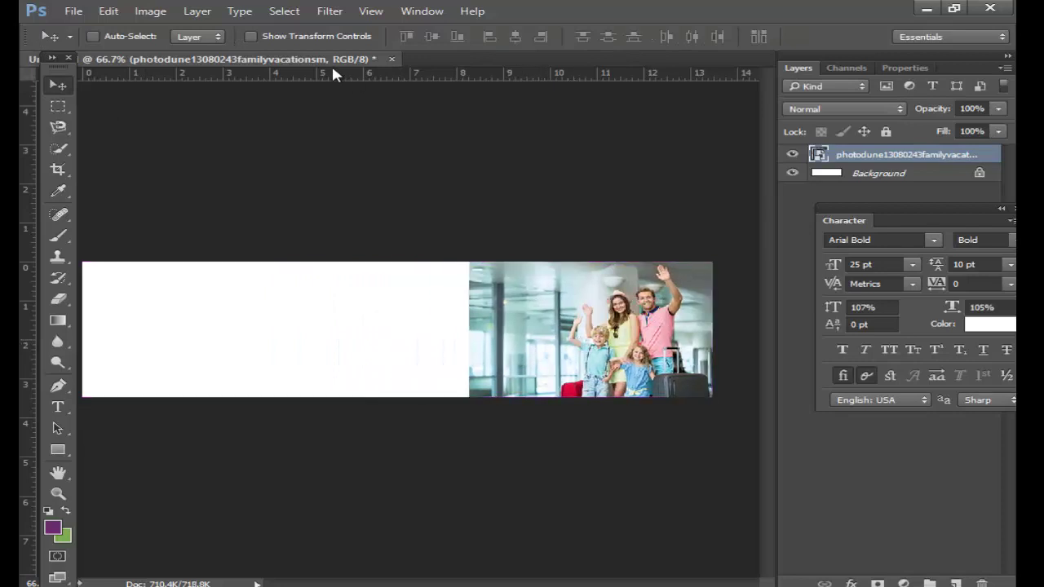
{"action": "right_click", "coordinate": [873, 157]}
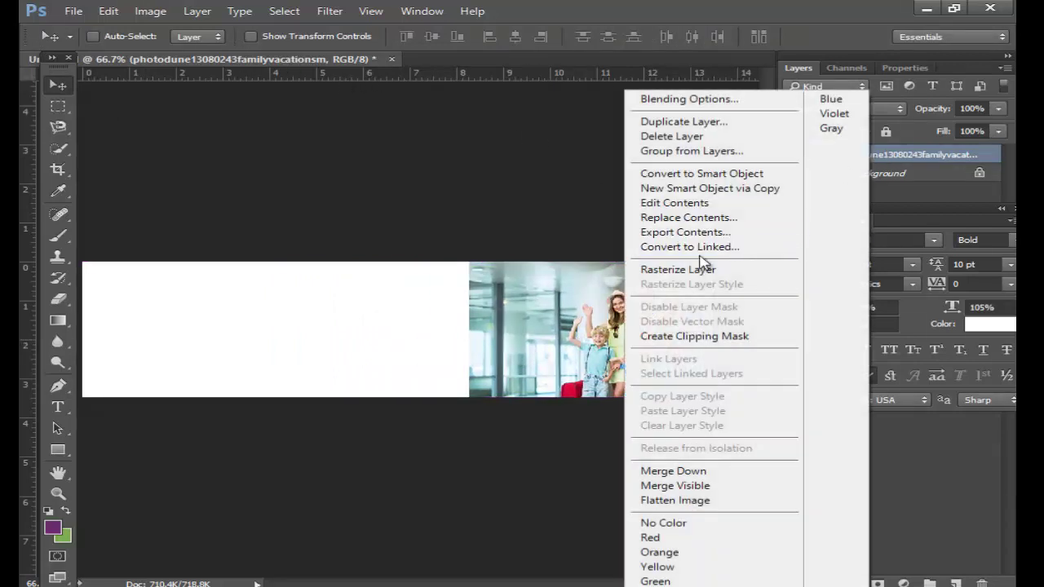
{"action": "left_click", "coordinate": [677, 269]}
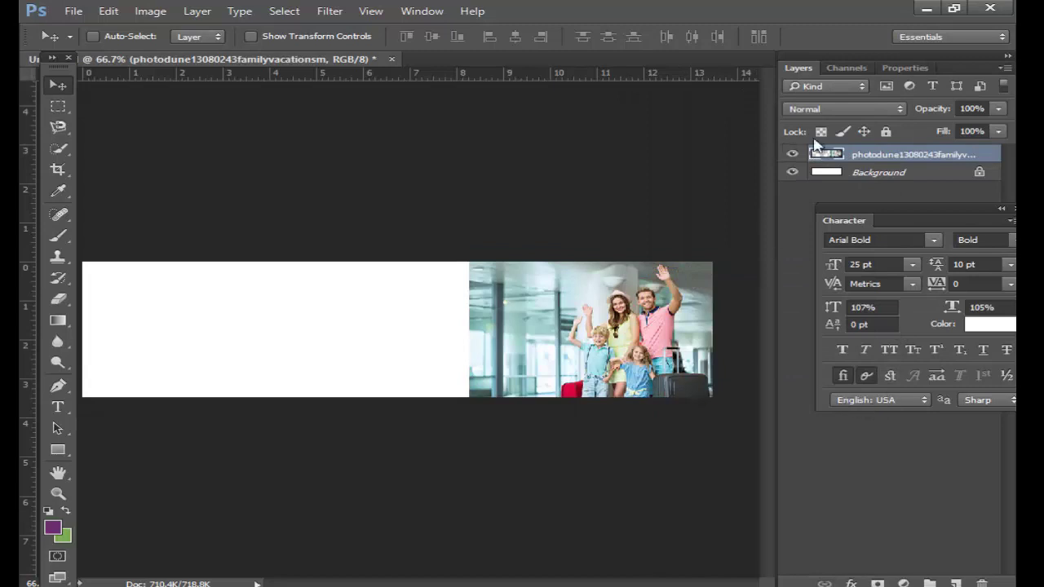
{"action": "left_click", "coordinate": [878, 582]}
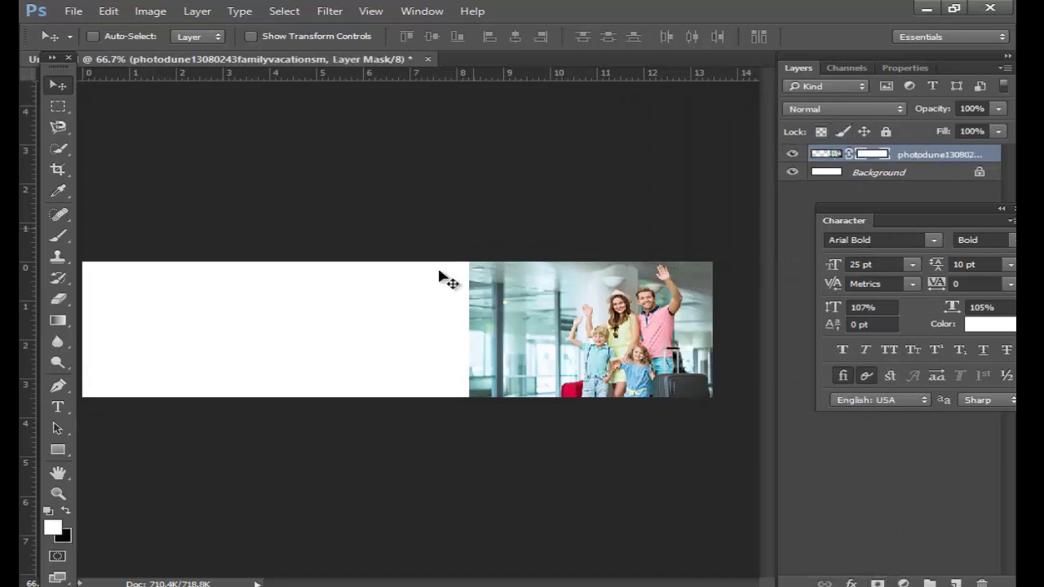
{"action": "left_click", "coordinate": [58, 299]}
{"action": "mouse_move", "coordinate": [419, 315]}
{"action": "left_mouse_down"}
{"action": "mouse_move", "coordinate": [458, 241]}
{"action": "mouse_move", "coordinate": [437, 286]}
{"action": "mouse_move", "coordinate": [450, 310]}
{"action": "mouse_move", "coordinate": [459, 275]}
{"action": "mouse_move", "coordinate": [457, 385]}
{"action": "left_mouse_up"}
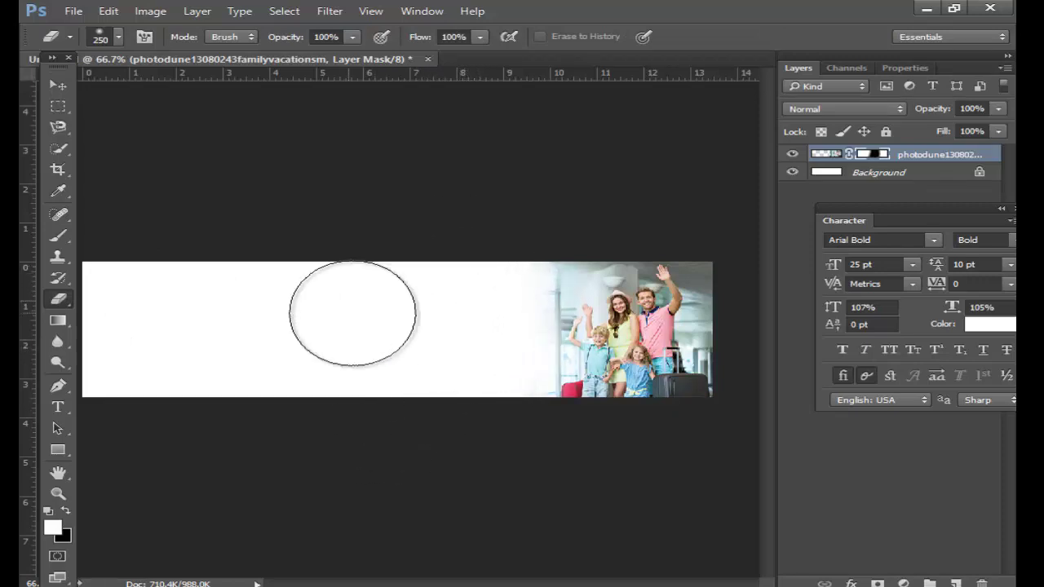
Place the hero shopping image as an embedded image on the banner
{"action": "left_click", "coordinate": [74, 11]}
{"action": "left_click", "coordinate": [114, 276]}
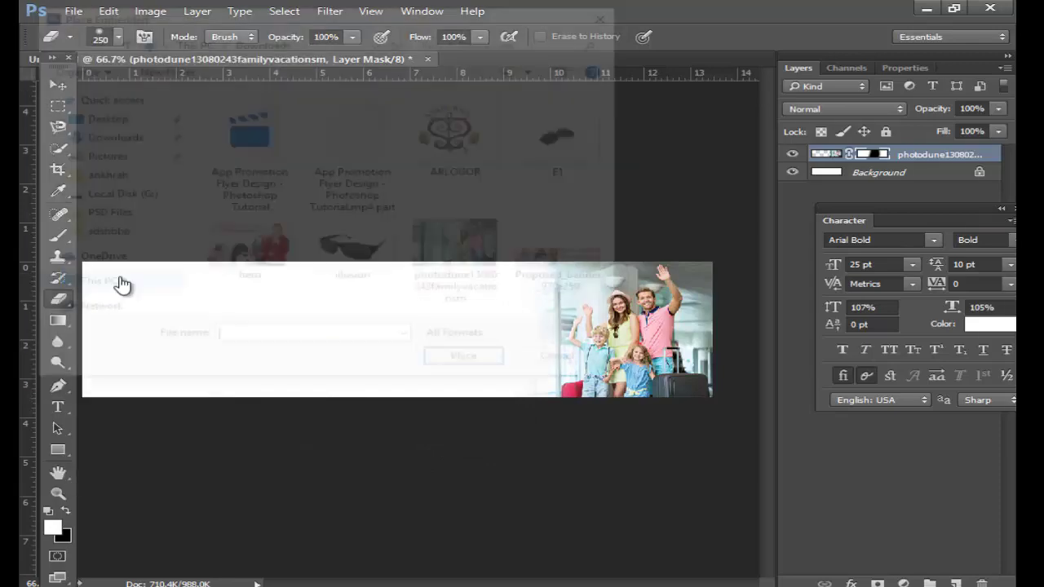
{"action": "left_click", "coordinate": [253, 253]}
{"action": "left_click", "coordinate": [469, 364]}
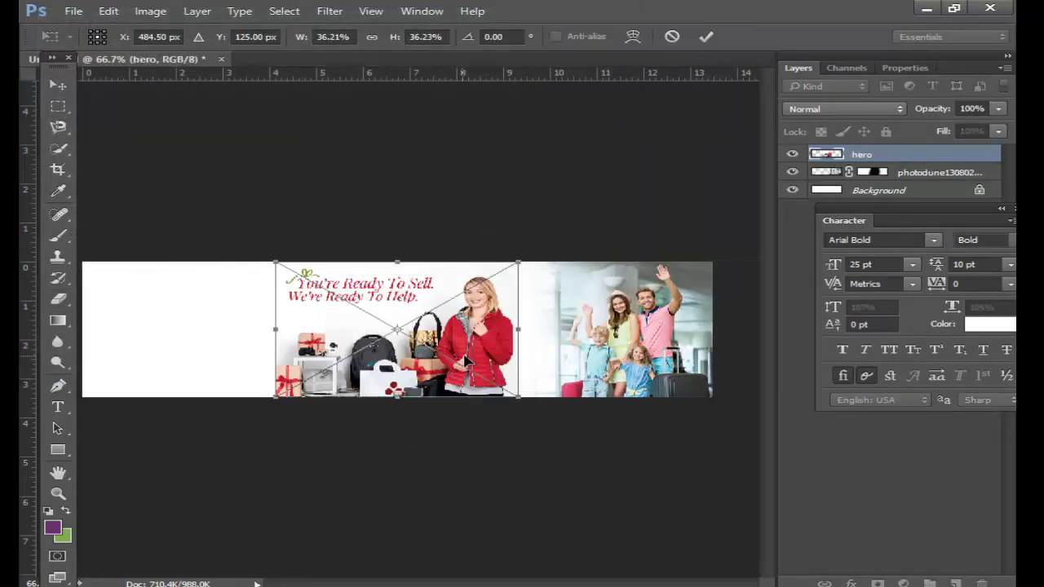
Flip the hero image horizontally and move it to the banner's left side
{"action": "right_click", "coordinate": [341, 320]}
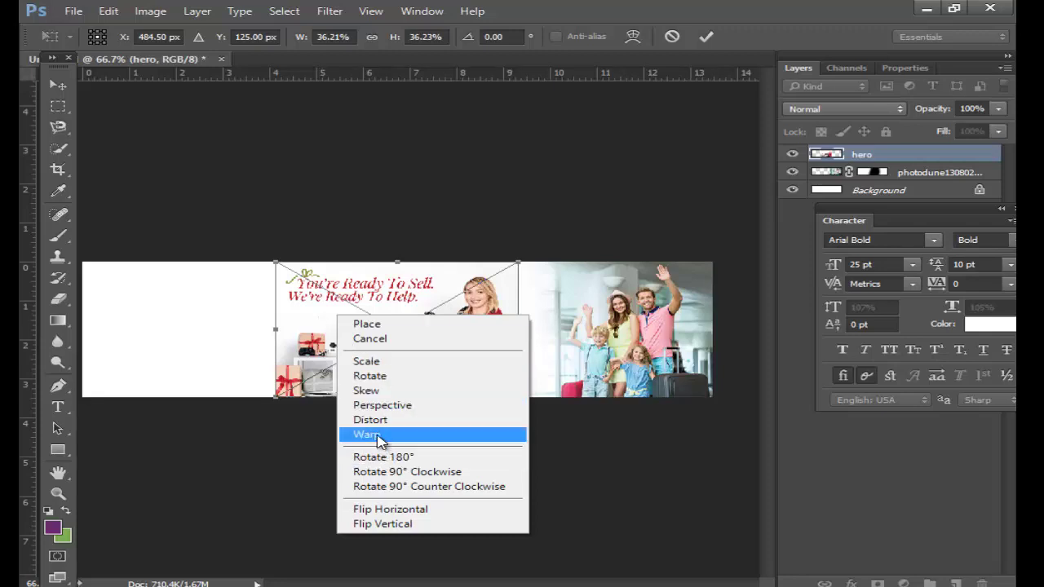
{"action": "left_click", "coordinate": [380, 510]}
{"action": "mouse_move", "coordinate": [292, 329]}
{"action": "left_mouse_down"}
{"action": "mouse_move", "coordinate": [186, 315]}
{"action": "mouse_move", "coordinate": [94, 329]}
{"action": "left_mouse_up"}
{"action": "left_click", "coordinate": [706, 37]}
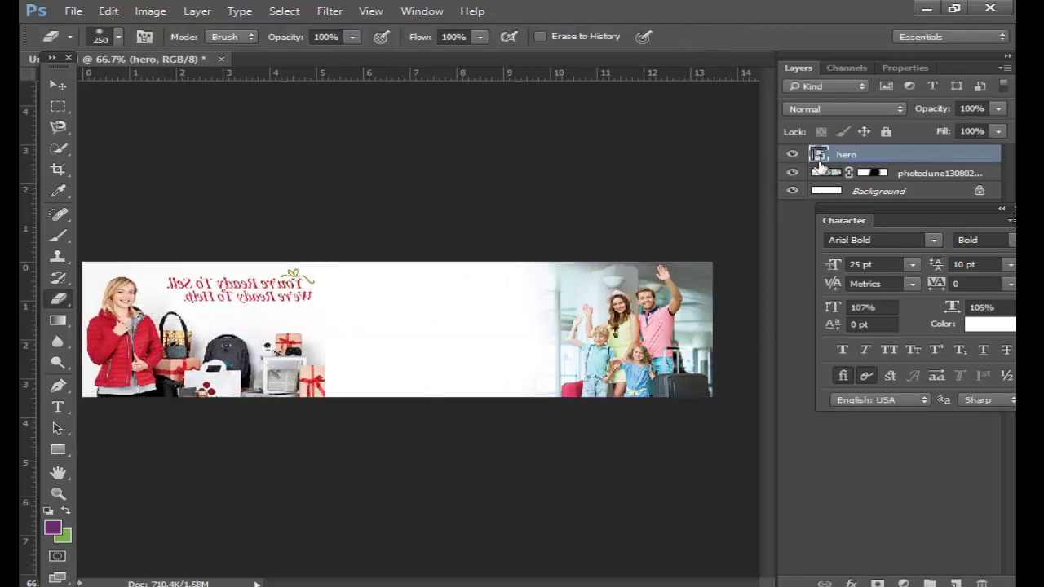
Rasterize the hero layer, add a mask, and erase its red headline and right-side gift boxes
{"action": "right_click", "coordinate": [819, 159]}
{"action": "left_click", "coordinate": [693, 270]}
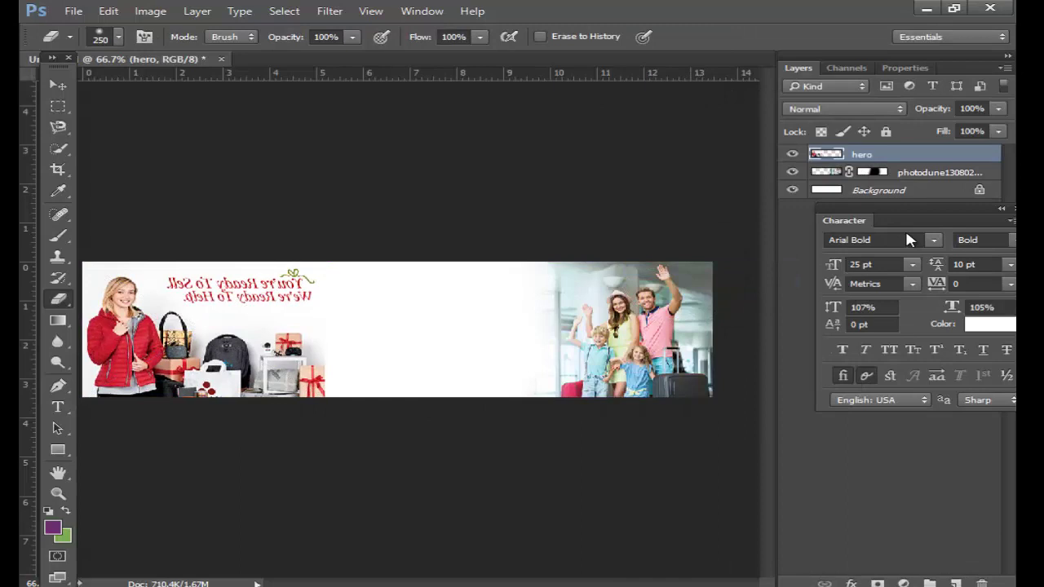
{"action": "left_click", "coordinate": [877, 585]}
{"action": "mouse_move", "coordinate": [180, 281]}
{"action": "left_mouse_down"}
{"action": "mouse_move", "coordinate": [208, 249]}
{"action": "mouse_move", "coordinate": [231, 248]}
{"action": "left_mouse_up"}
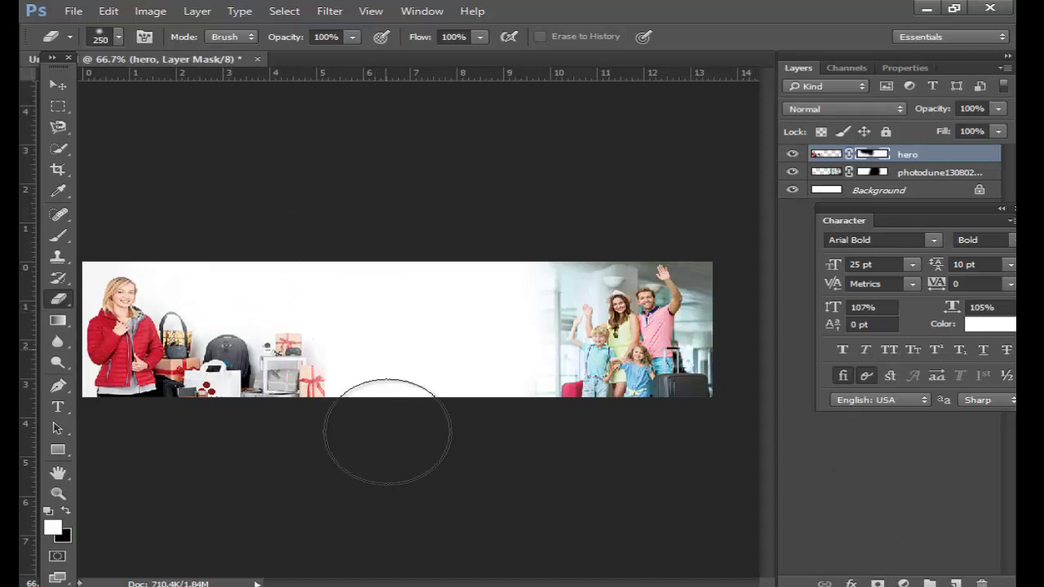
{"action": "left_click_drag", "start_coordinate": [384, 367], "coordinate": [470, 412]}
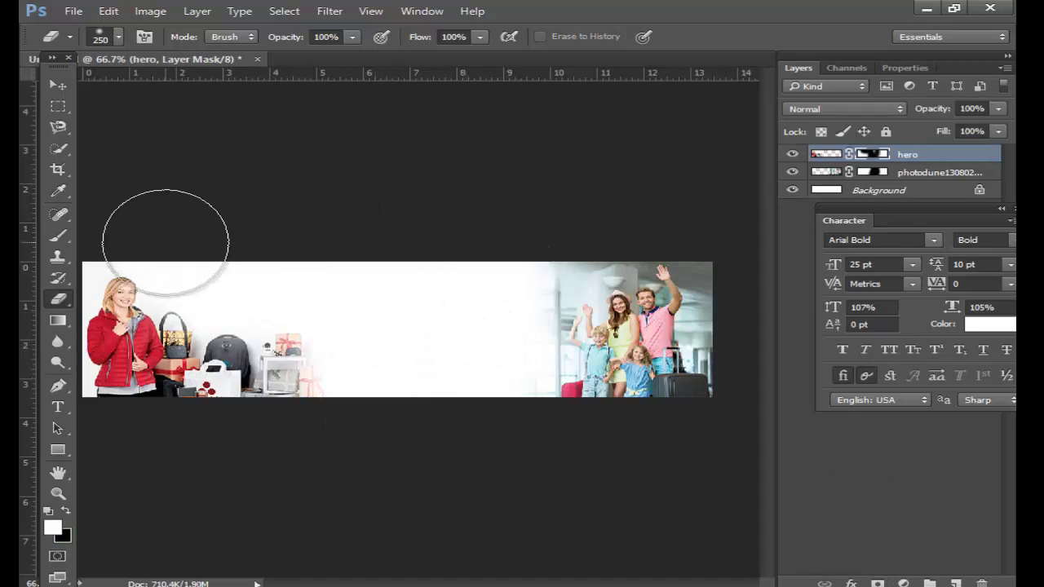
Add the tagline 'Your're ready to sell' in red sampled from the jacket, shifted left
{"action": "key", "text": "t"}
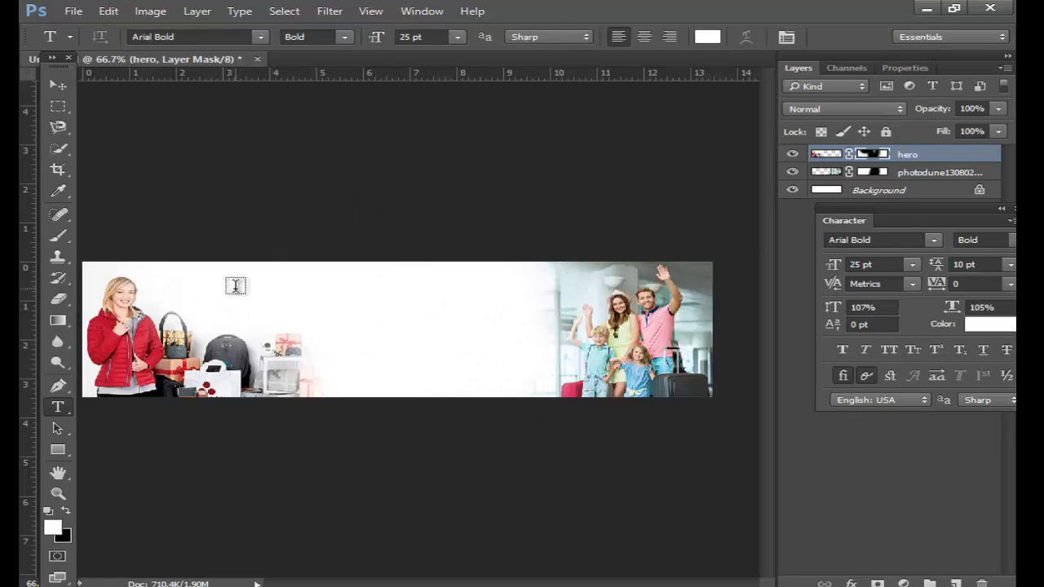
{"action": "left_click", "coordinate": [235, 288]}
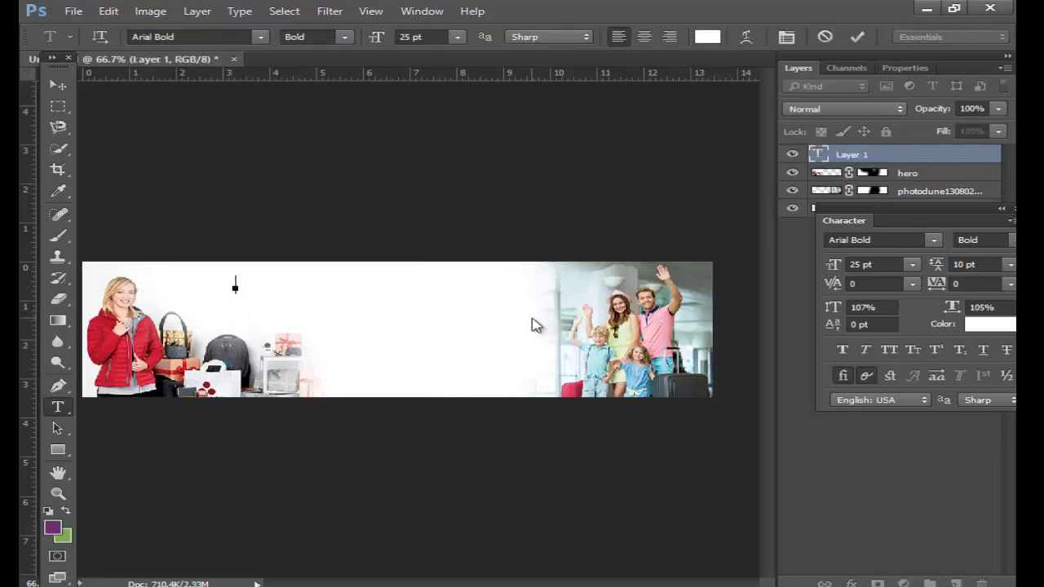
{"action": "type", "text": "e"}
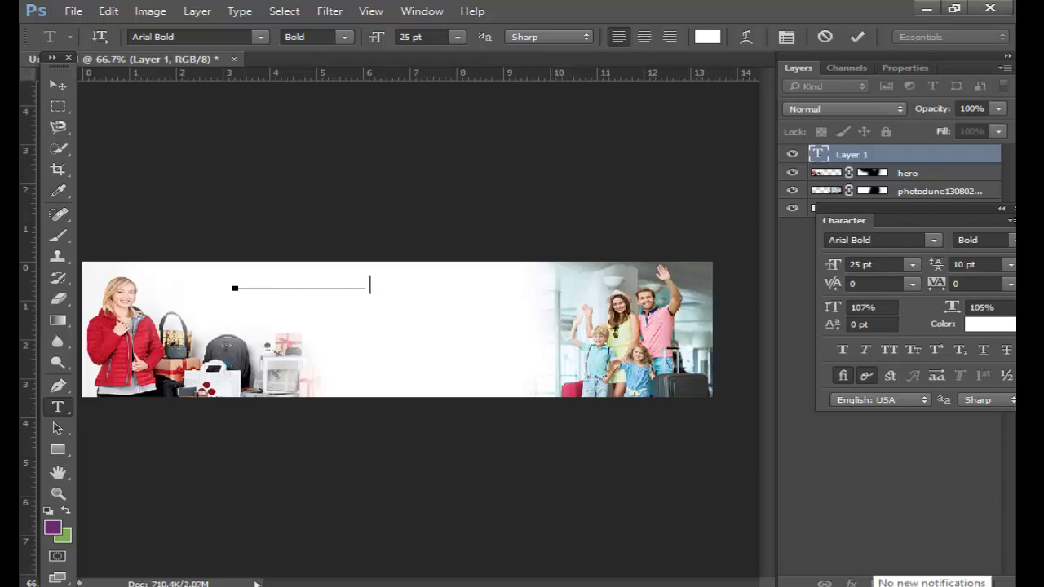
{"action": "type", "text": "ions"}
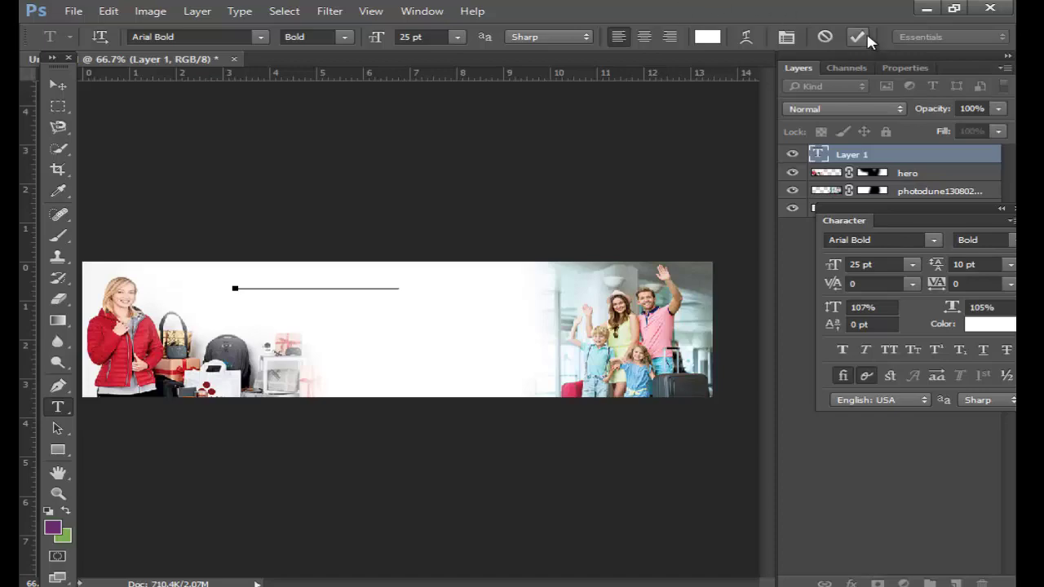
{"action": "left_click", "coordinate": [869, 38]}
{"action": "left_click", "coordinate": [990, 324]}
{"action": "left_click", "coordinate": [110, 324]}
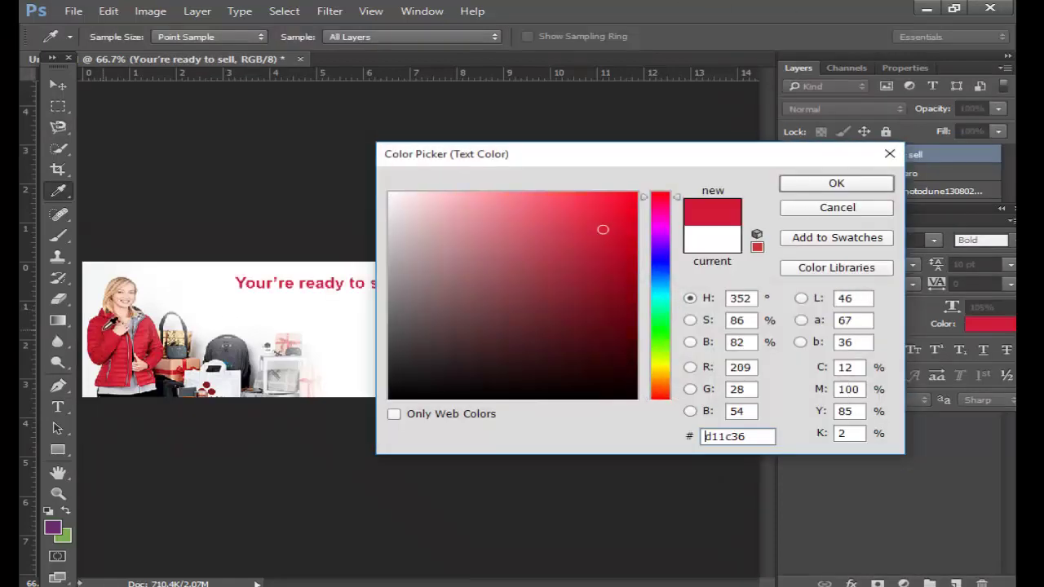
{"action": "left_click", "coordinate": [807, 189]}
{"action": "left_click", "coordinate": [57, 85]}
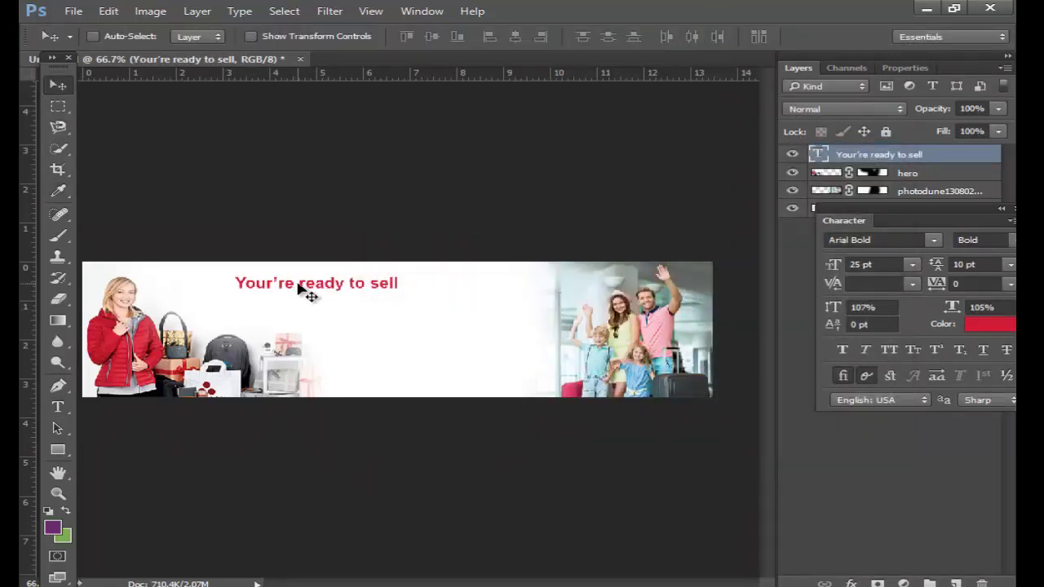
{"action": "mouse_move", "coordinate": [303, 292]}
{"action": "left_mouse_down"}
{"action": "mouse_move", "coordinate": [254, 286]}
{"action": "mouse_move", "coordinate": [267, 285]}
{"action": "left_mouse_up"}
Add a second line 'we're ready to help' below and nudge the first tagline into place
{"action": "key", "text": "t"}
{"action": "left_click", "coordinate": [325, 315]}
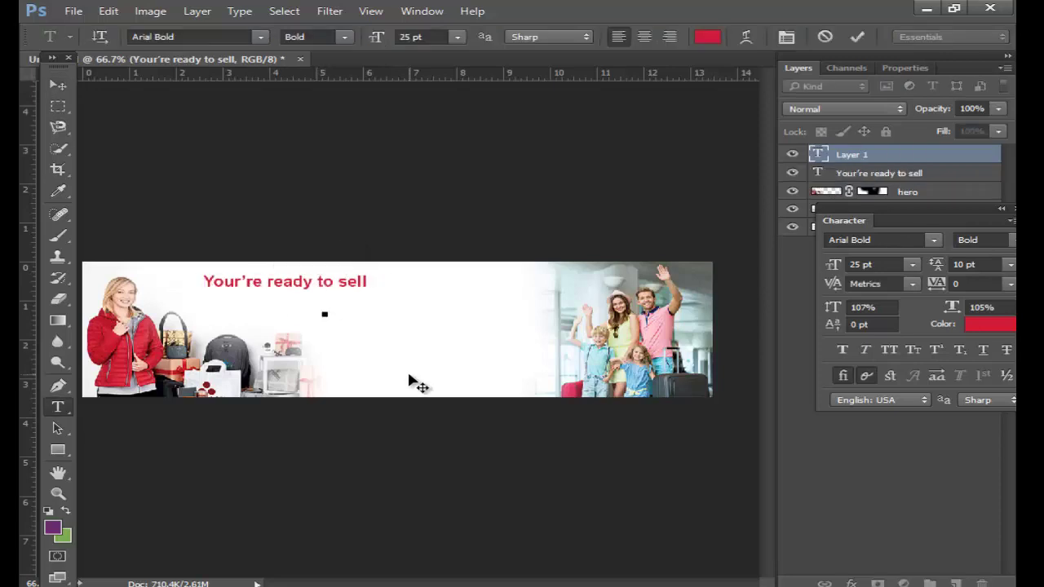
{"action": "type", "text": "we're ready to h"}
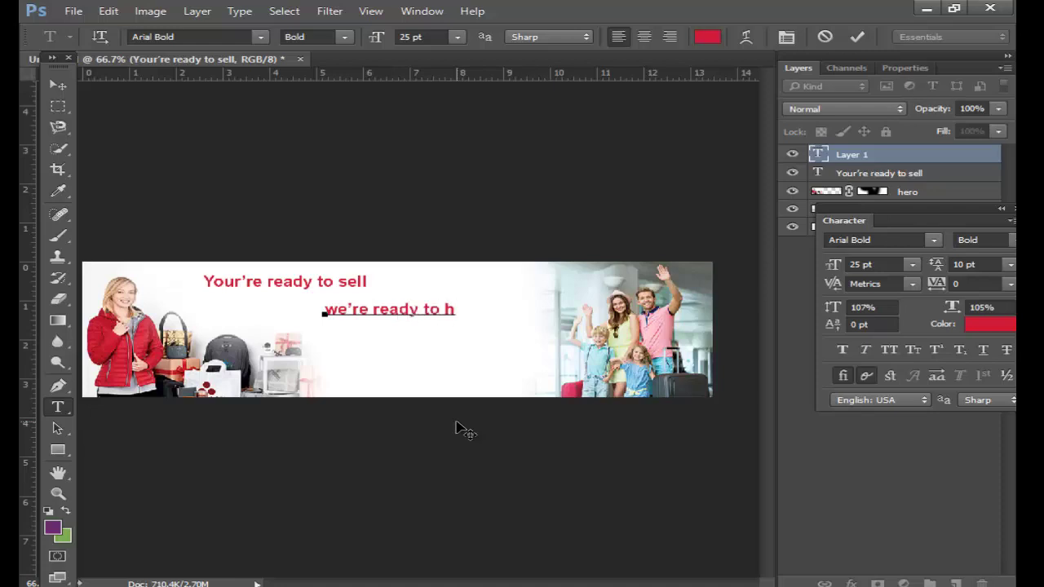
{"action": "type", "text": "elp"}
{"action": "key", "text": "ctrl+Return"}
{"action": "key", "text": "v"}
{"action": "left_click_drag", "start_coordinate": [338, 285], "coordinate": [357, 275]}
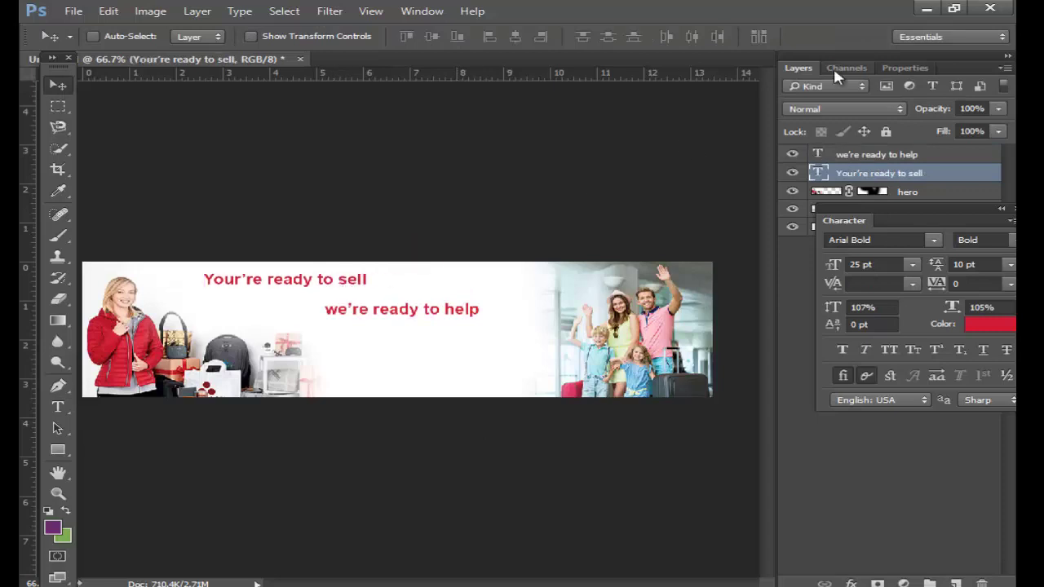
Set the headline to Berlin Sans FB at 41 pt and move it left
{"action": "left_click", "coordinate": [933, 241]}
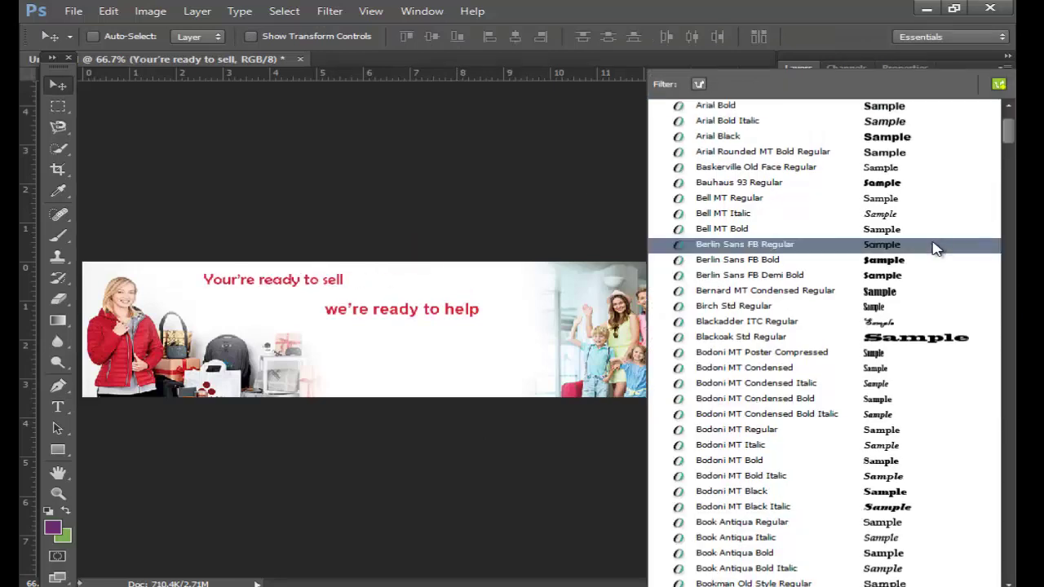
{"action": "left_click", "coordinate": [894, 246]}
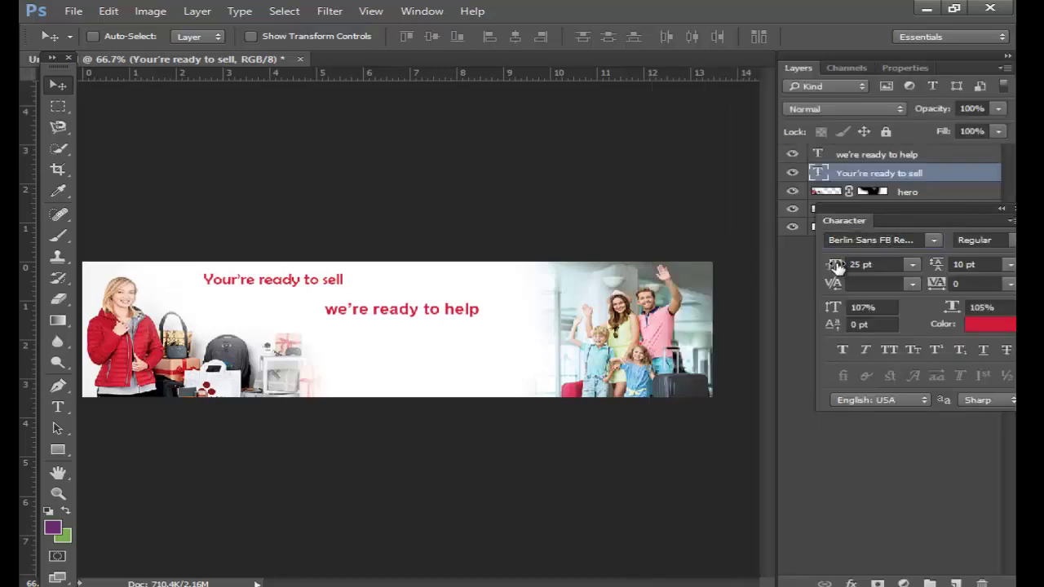
{"action": "left_click", "coordinate": [837, 267]}
{"action": "type", "text": "38"}
{"action": "key", "text": "Return"}
{"action": "left_click", "coordinate": [840, 268]}
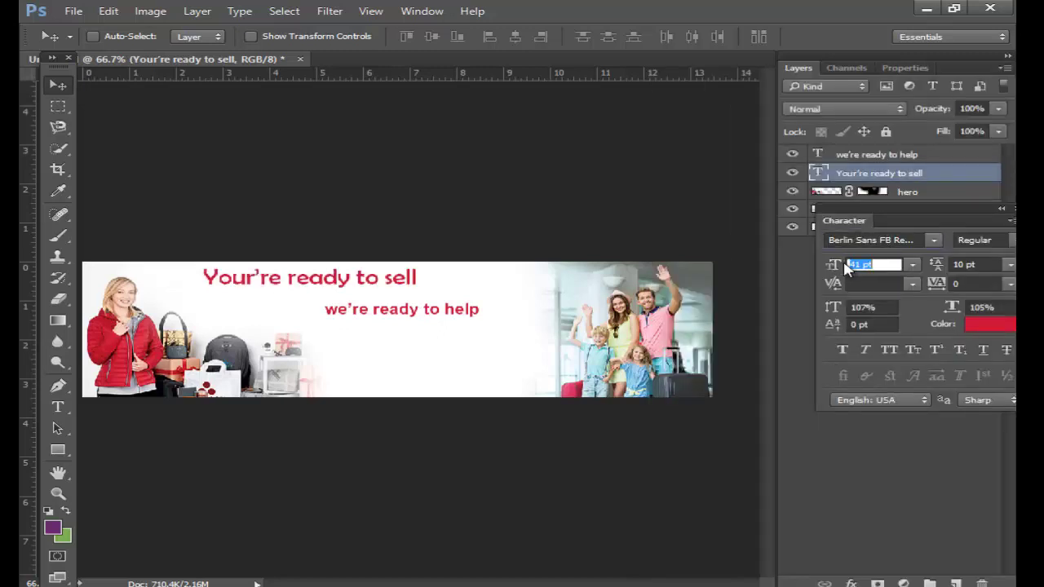
{"action": "type", "text": "41"}
{"action": "key", "text": "Return"}
{"action": "left_click_drag", "start_coordinate": [356, 298], "coordinate": [350, 271]}
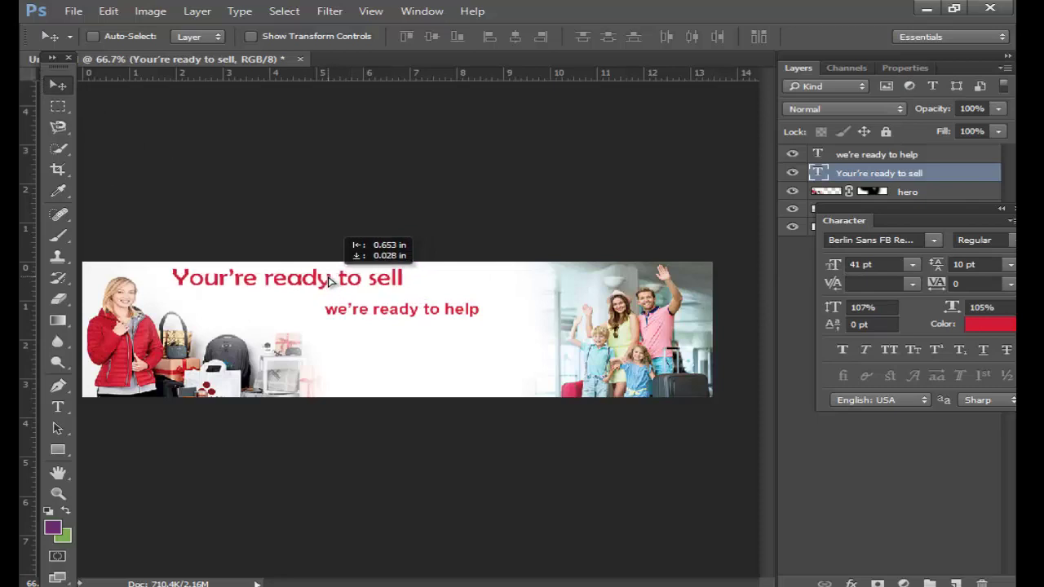
Apply Book Antiqua Bold to both the headline and the 'we're ready to help' tagline
{"action": "left_click", "coordinate": [380, 316]}
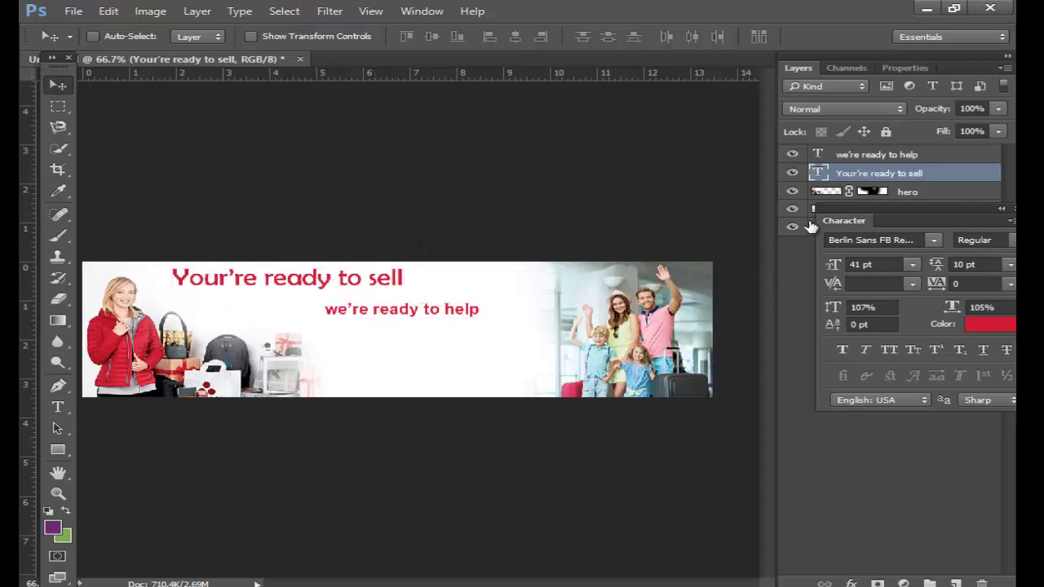
{"action": "left_click", "coordinate": [934, 240]}
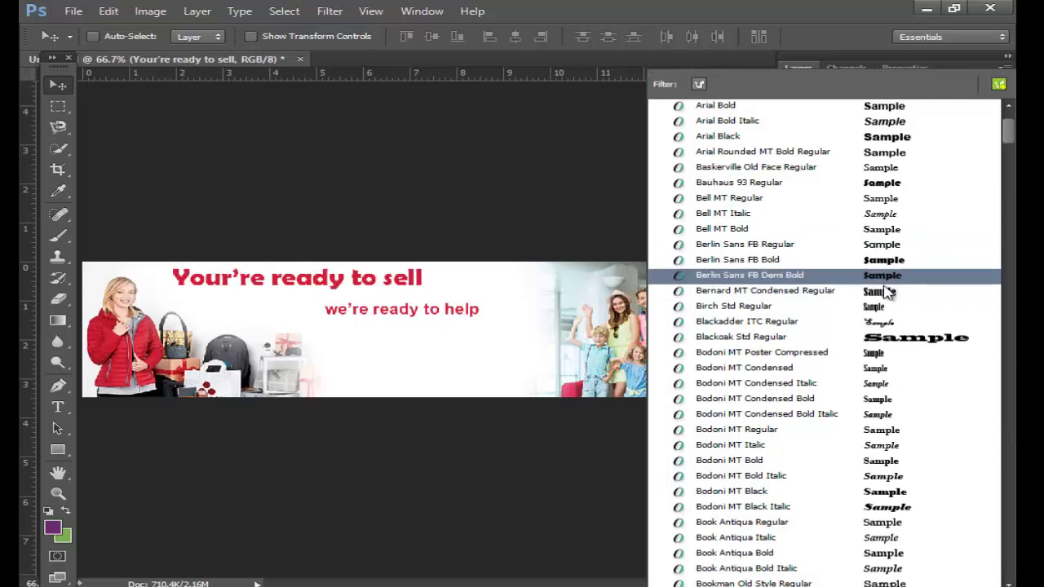
{"action": "left_click", "coordinate": [880, 559]}
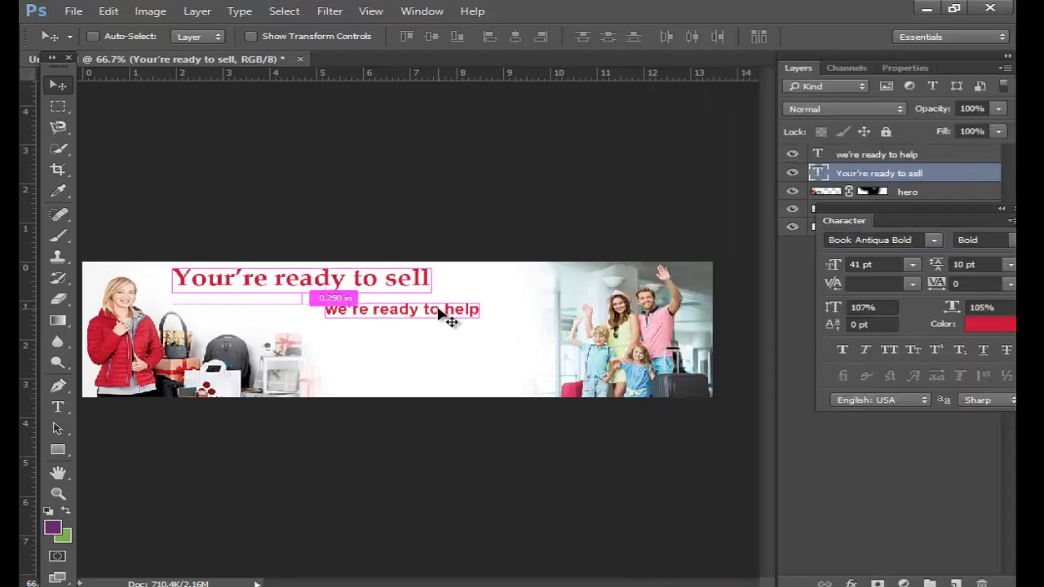
{"action": "left_click", "coordinate": [445, 317], "text": "ctrl"}
{"action": "left_click", "coordinate": [933, 242]}
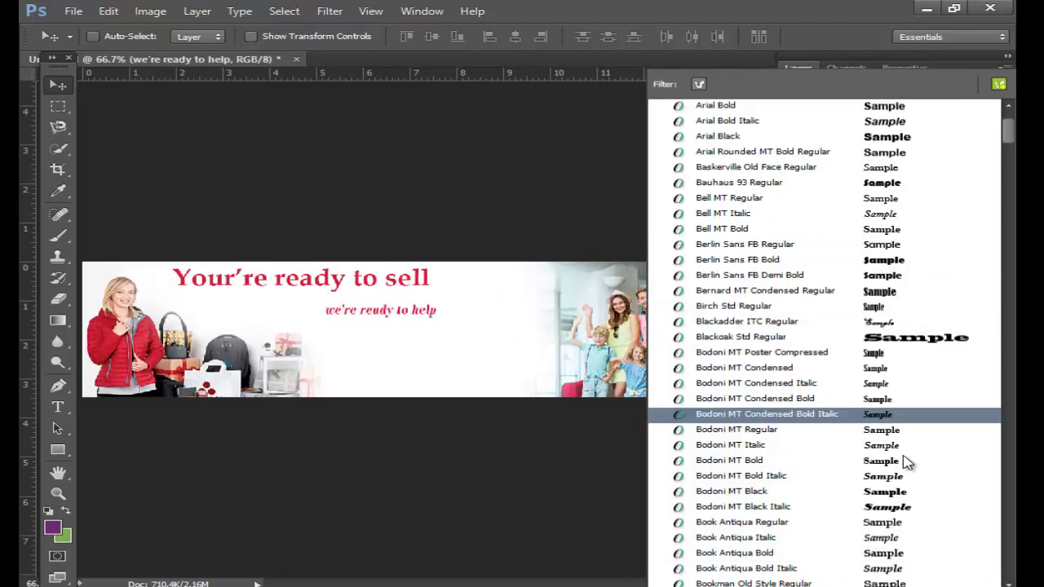
{"action": "left_click", "coordinate": [828, 561]}
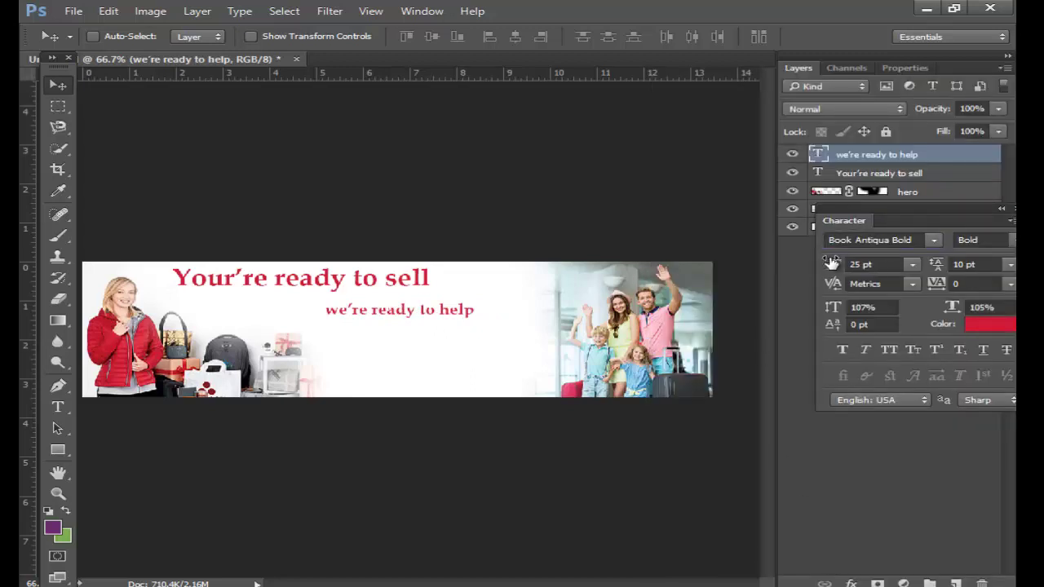
Set the tagline to 41 pt and shift both text lines left
{"action": "left_click_drag", "start_coordinate": [832, 263], "coordinate": [844, 263]}
{"action": "left_click", "coordinate": [342, 282], "text": "ctrl"}
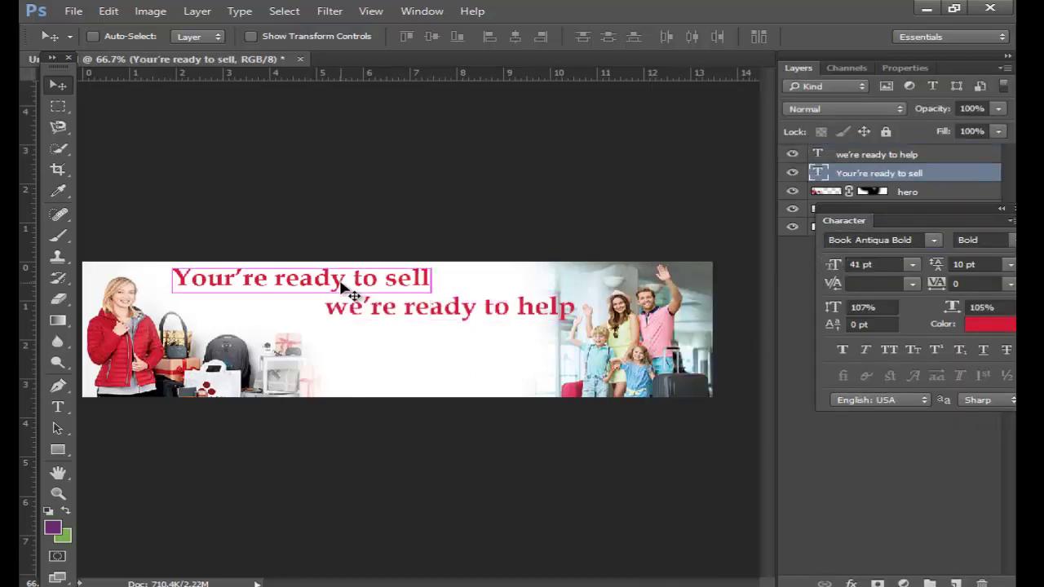
{"action": "left_click", "coordinate": [440, 307], "text": "ctrl"}
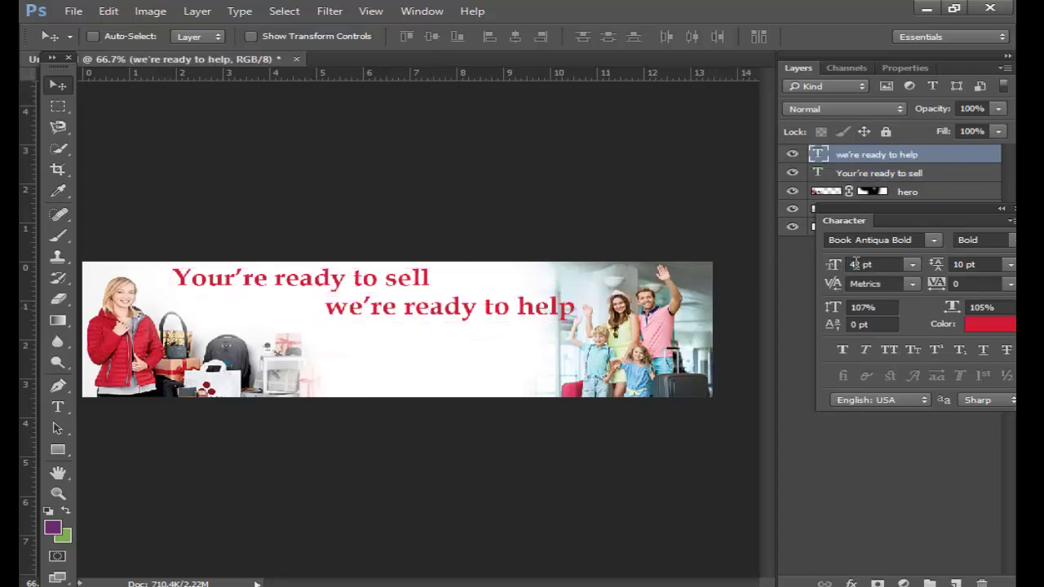
{"action": "left_click", "coordinate": [857, 264]}
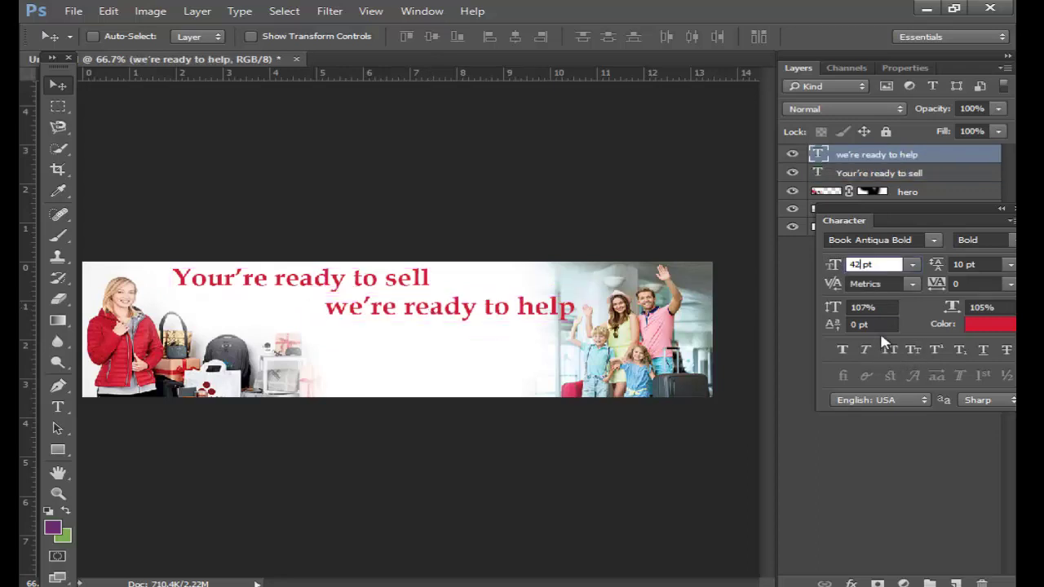
{"action": "type", "text": "1"}
{"action": "key", "text": "Return"}
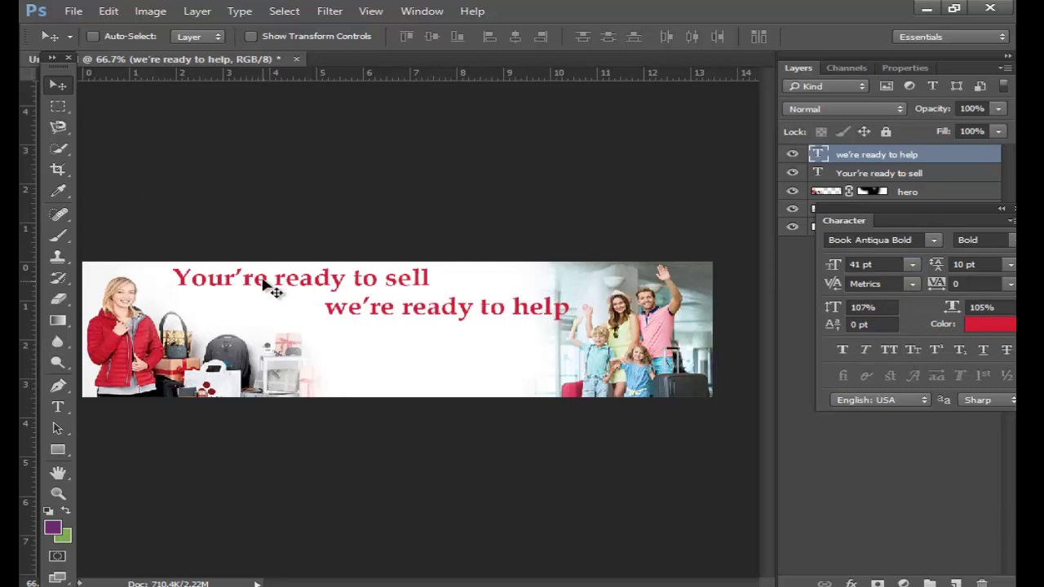
{"action": "left_click_drag", "start_coordinate": [266, 281], "coordinate": [241, 285]}
{"action": "left_click_drag", "start_coordinate": [366, 314], "coordinate": [343, 315]}
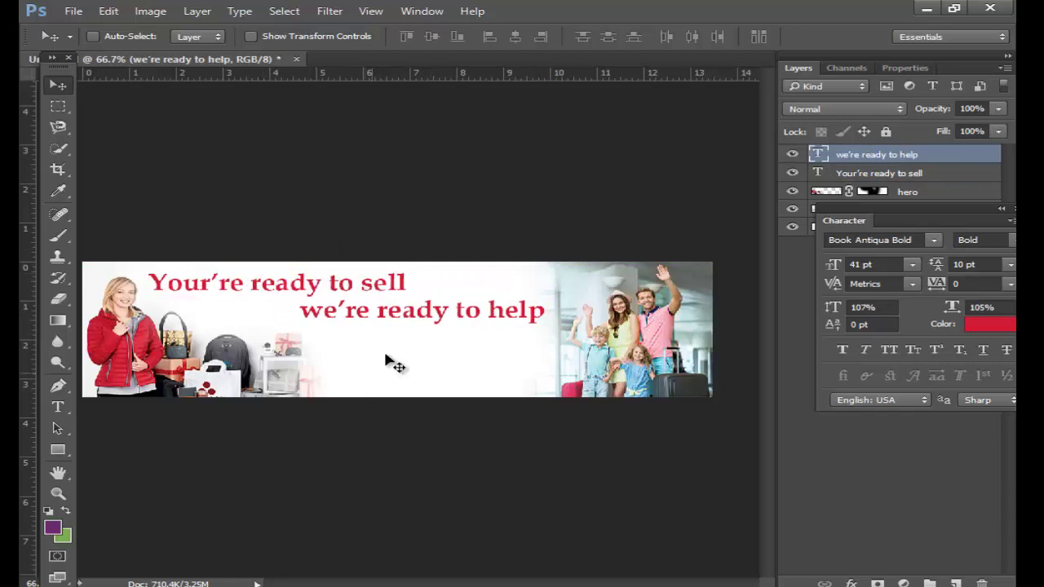
Add a new black Arial Black text line reading 'More info' below the tagline
{"action": "key", "text": "t"}
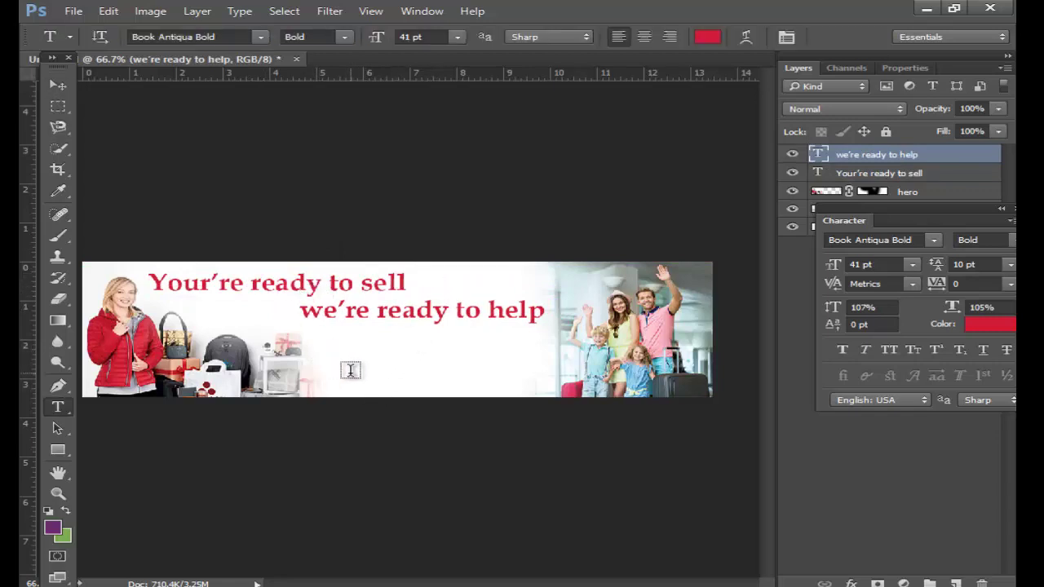
{"action": "left_click", "coordinate": [350, 370]}
{"action": "left_click", "coordinate": [979, 326]}
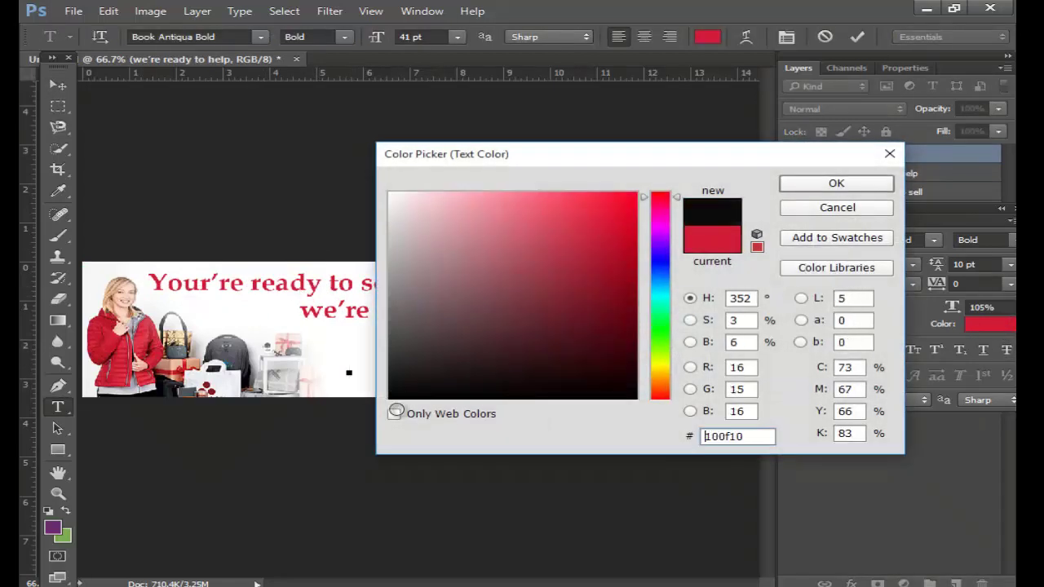
{"action": "left_click", "coordinate": [820, 186]}
{"action": "left_click", "coordinate": [934, 240]}
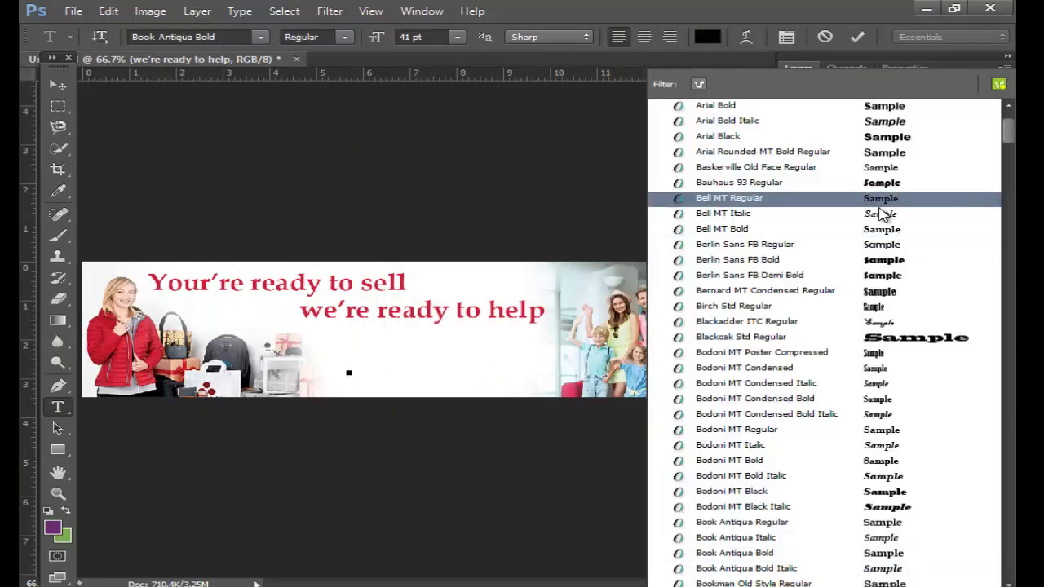
{"action": "left_click", "coordinate": [887, 122]}
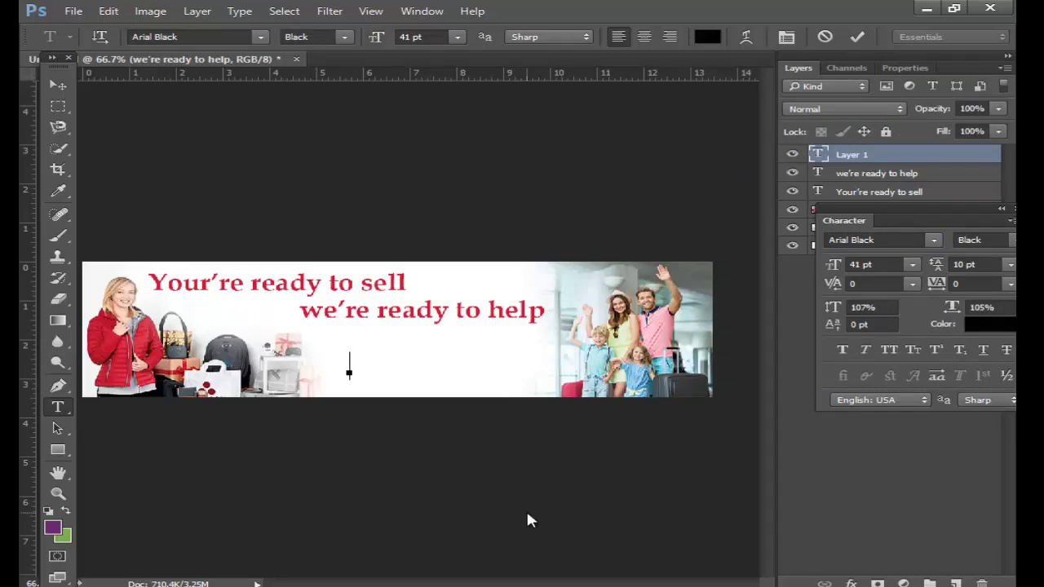
{"action": "type", "text": "Mot"}
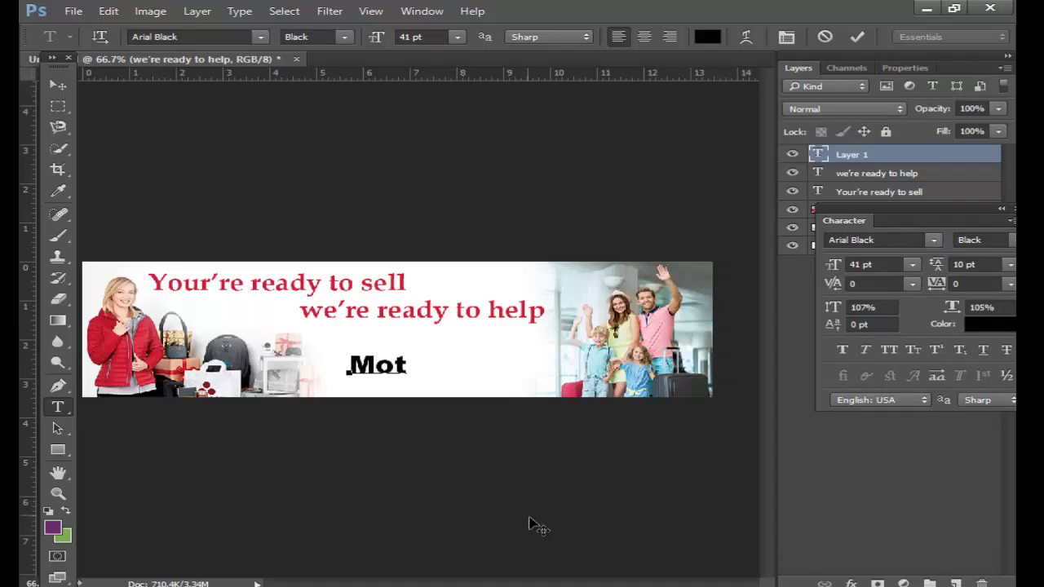
{"action": "key", "text": "BackSpace"}
{"action": "type", "text": "re info"}
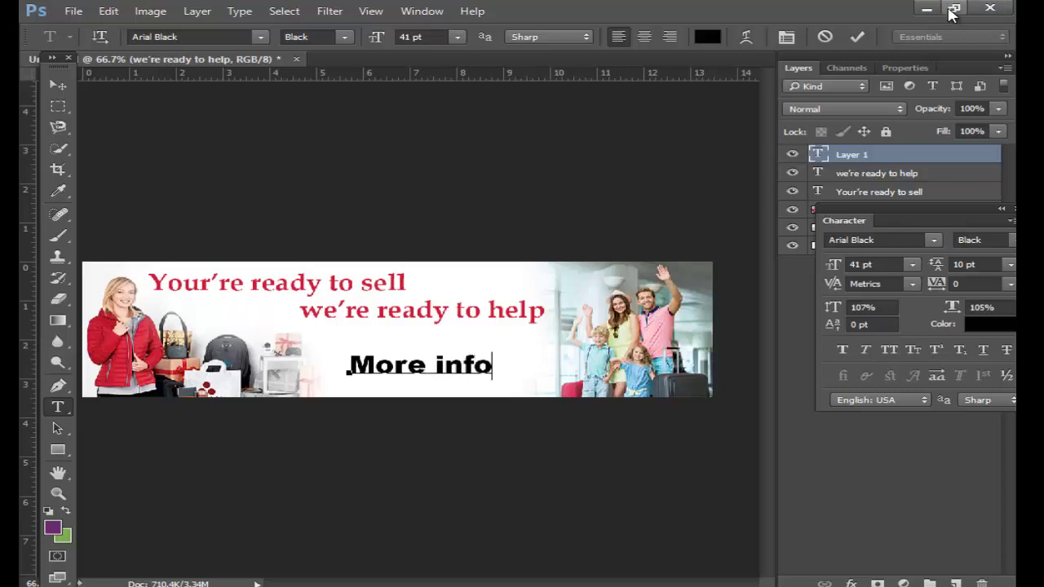
{"action": "left_click", "coordinate": [857, 37]}
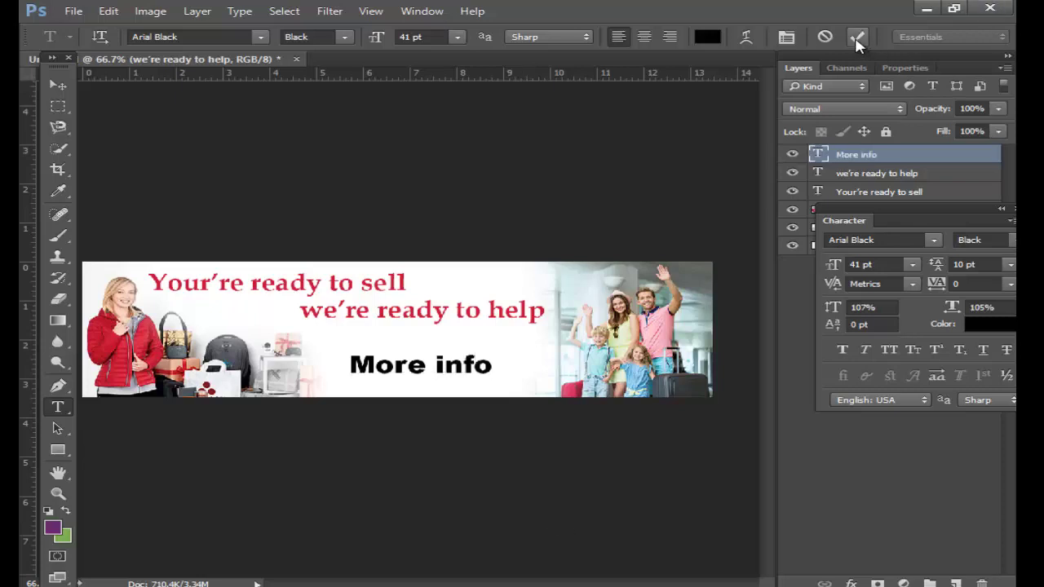
Resize the new text to 23 then 28 pt and move it right and down
{"action": "left_click", "coordinate": [824, 264]}
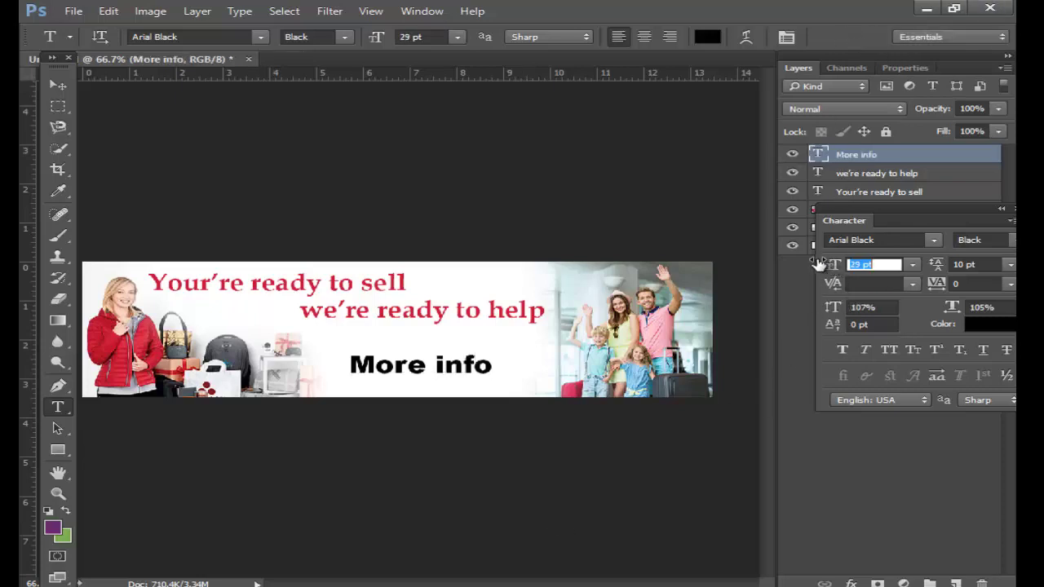
{"action": "type", "text": "23"}
{"action": "key", "text": "Return"}
{"action": "left_click", "coordinate": [834, 267]}
{"action": "type", "text": "28"}
{"action": "key", "text": "Return"}
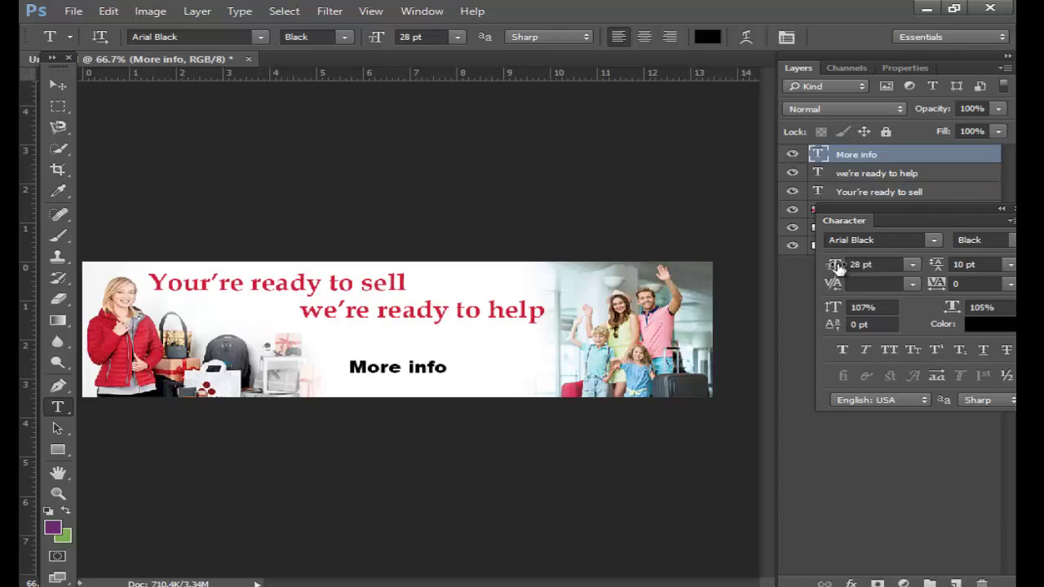
{"action": "left_click", "coordinate": [57, 85]}
{"action": "left_click_drag", "start_coordinate": [366, 373], "coordinate": [441, 377]}
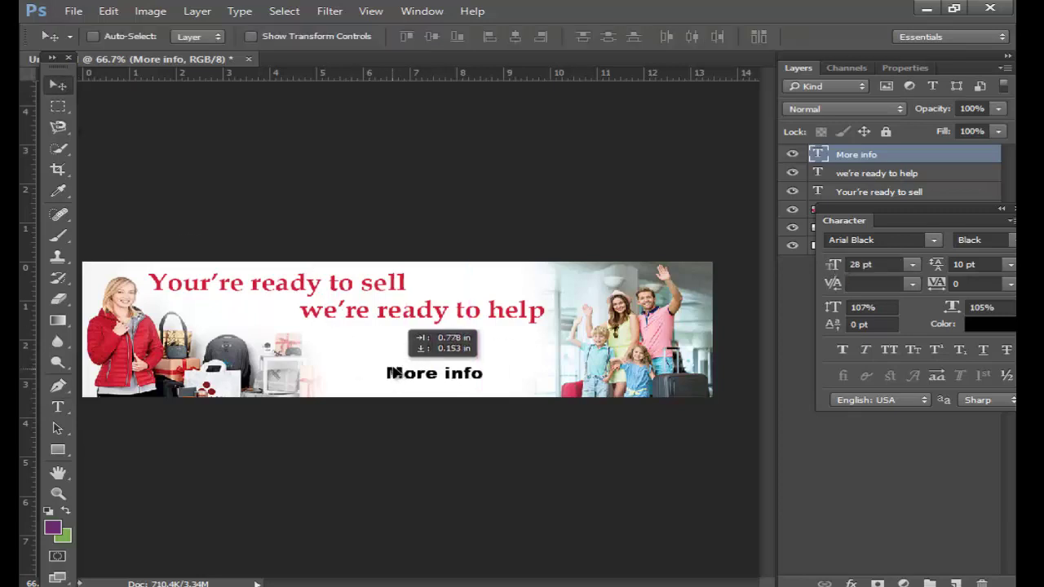
Change the text to 'Click Here For More', shrink it to 23 pt, and reposition it
{"action": "key", "text": "t"}
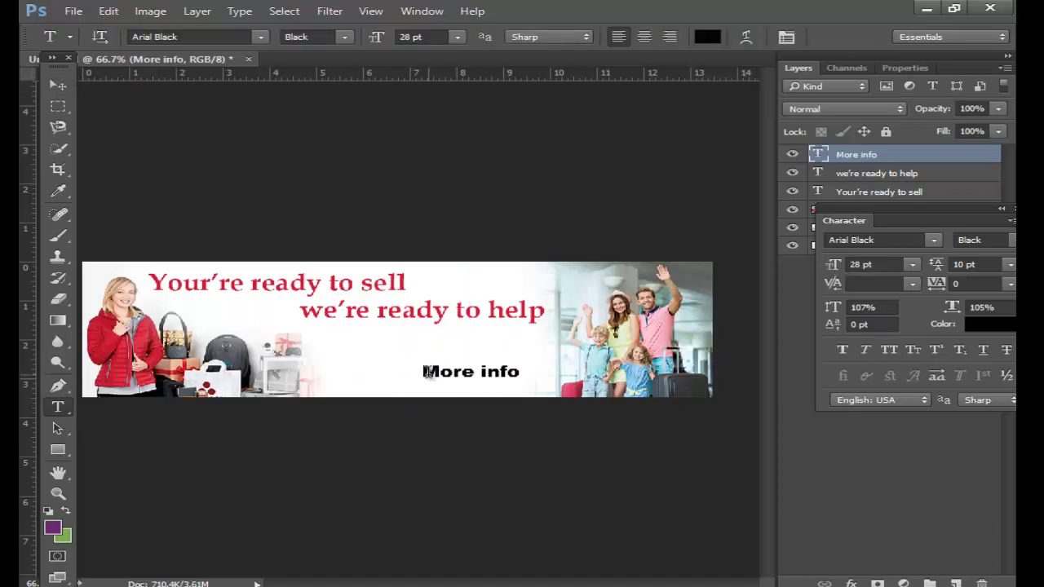
{"action": "left_click", "coordinate": [424, 371]}
{"action": "type", "text": "Cli"}
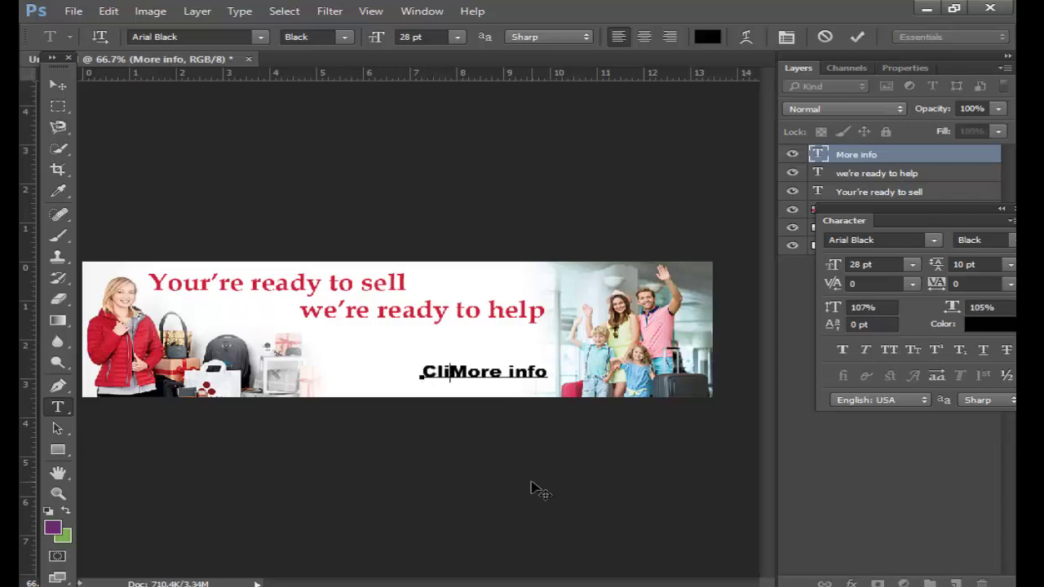
{"action": "type", "text": "ck Here"}
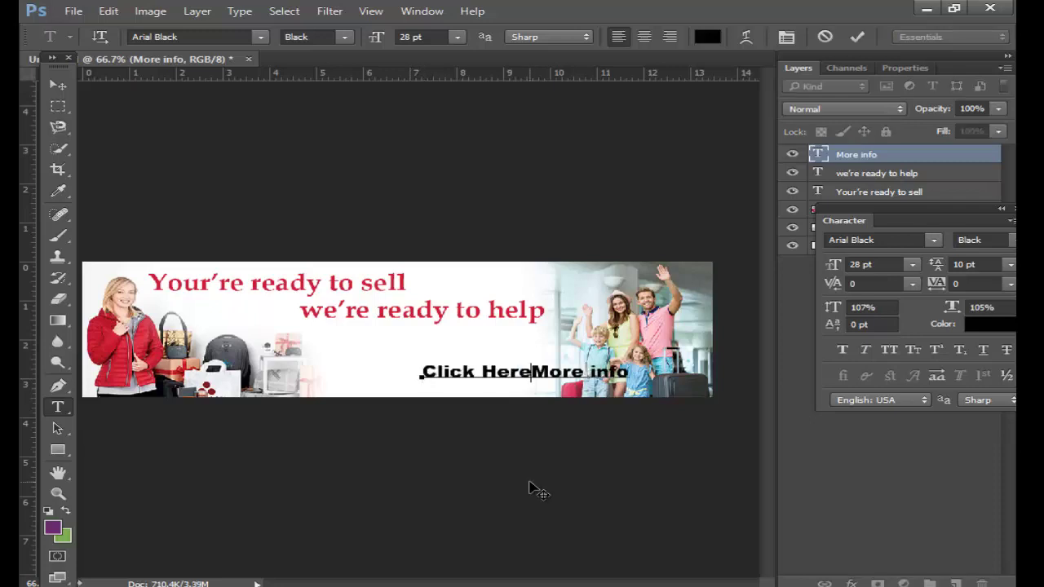
{"action": "left_click_drag", "start_coordinate": [503, 392], "coordinate": [424, 390]}
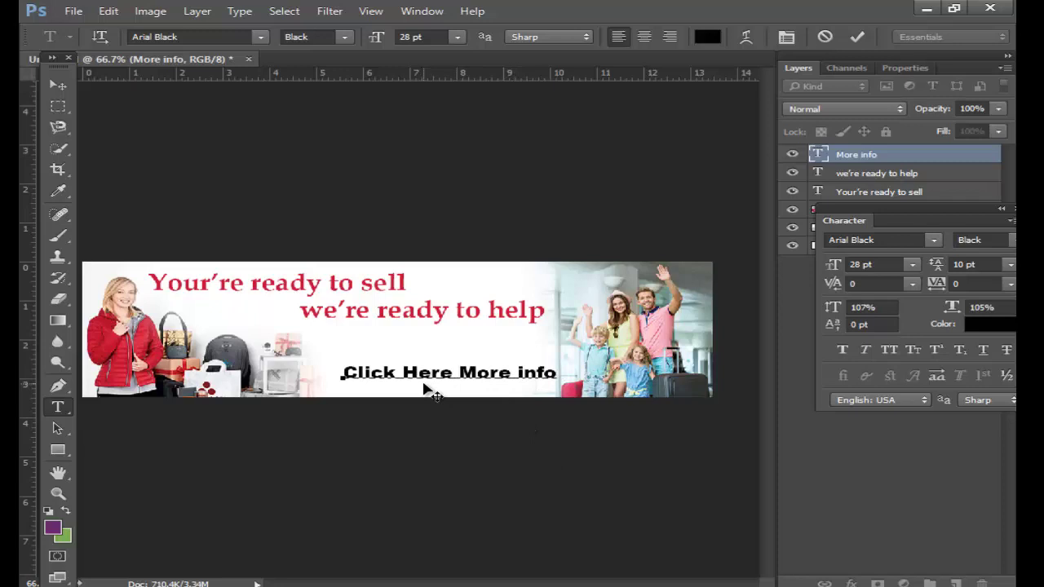
{"action": "type", "text": "For"}
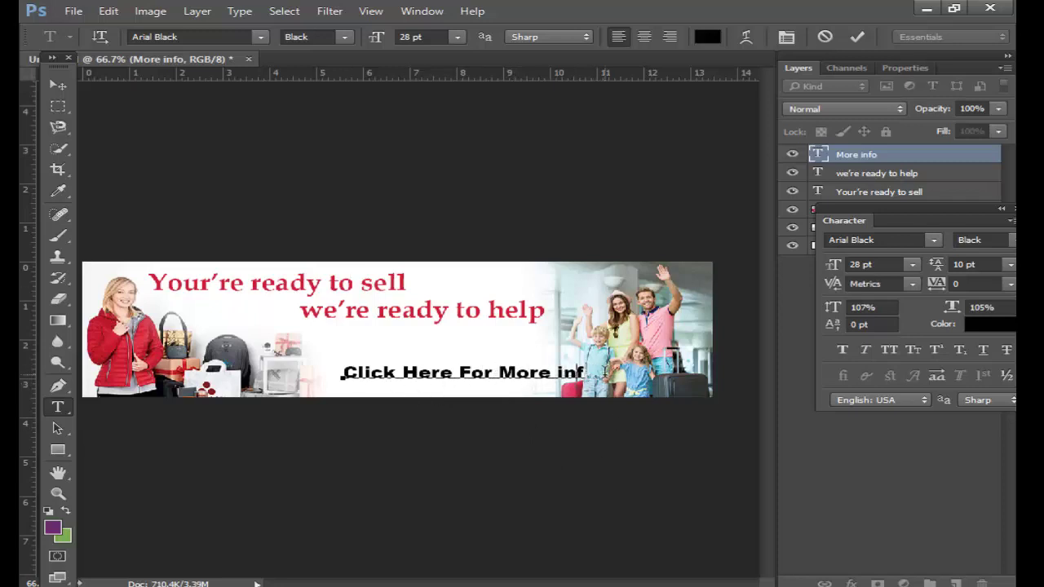
{"action": "key", "text": "BackSpace"}
{"action": "key", "text": "BackSpace"}
{"action": "key", "text": "BackSpace"}
{"action": "left_click", "coordinate": [861, 36]}
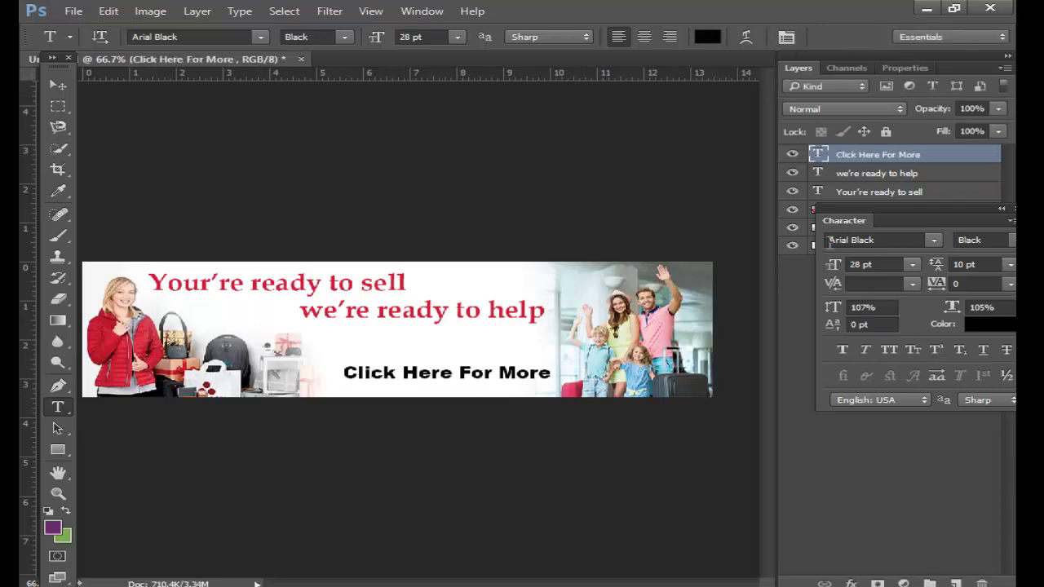
{"action": "left_click_drag", "start_coordinate": [835, 266], "coordinate": [834, 270]}
{"action": "left_click", "coordinate": [58, 85]}
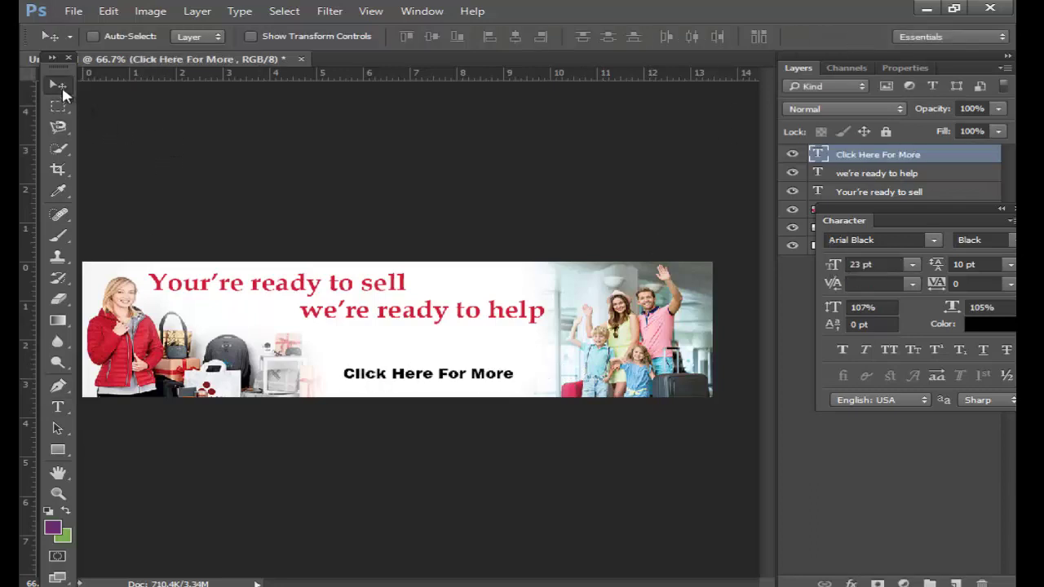
{"action": "left_click_drag", "start_coordinate": [439, 381], "coordinate": [443, 390]}
Draw a no-fill, black-outlined rectangle around 'Click Here For More' as a button
{"action": "left_click", "coordinate": [57, 450]}
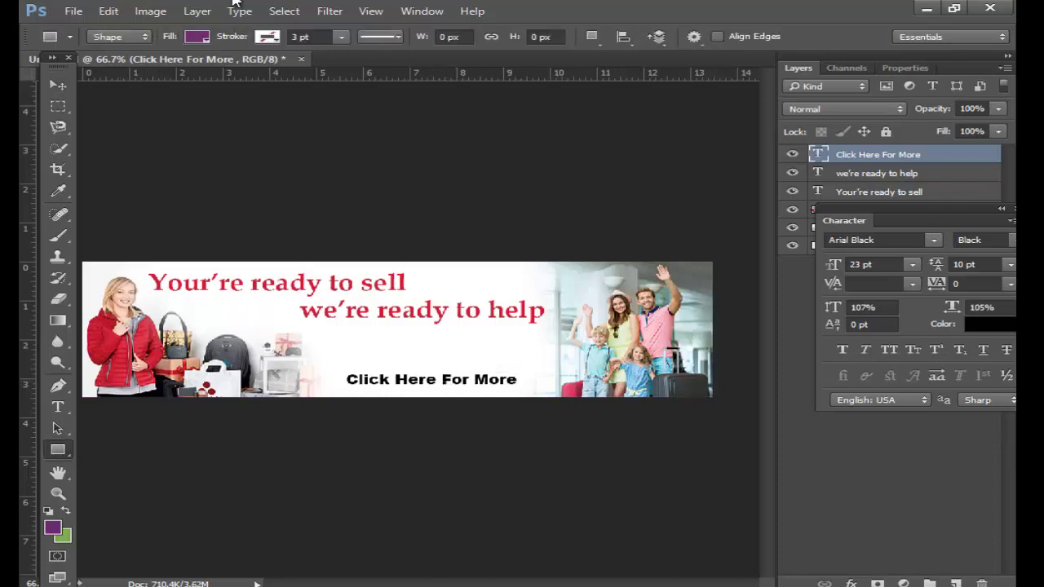
{"action": "left_click", "coordinate": [194, 38]}
{"action": "left_click", "coordinate": [115, 68]}
{"action": "left_click", "coordinate": [266, 37]}
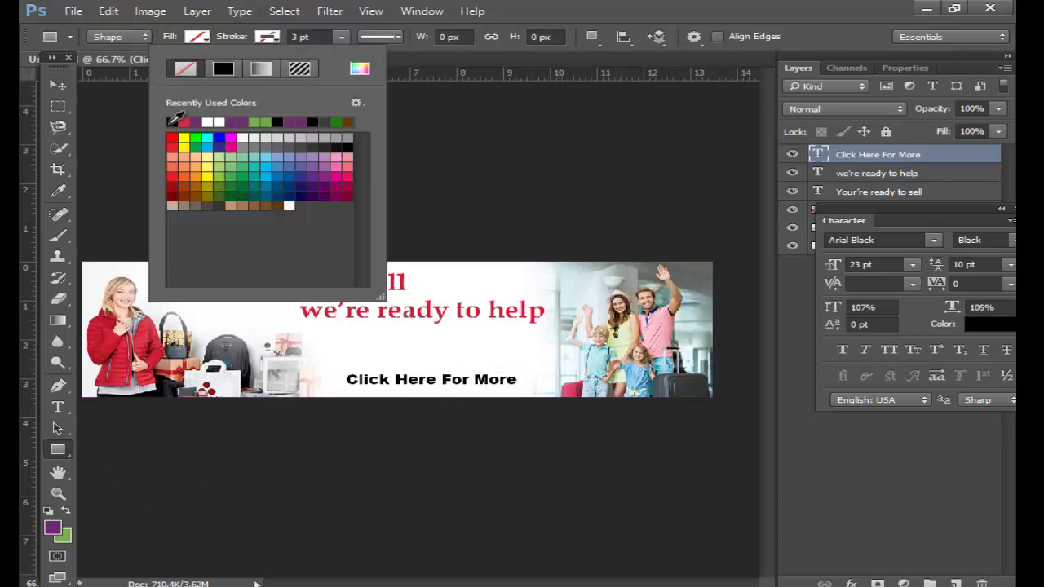
{"action": "left_click", "coordinate": [171, 122]}
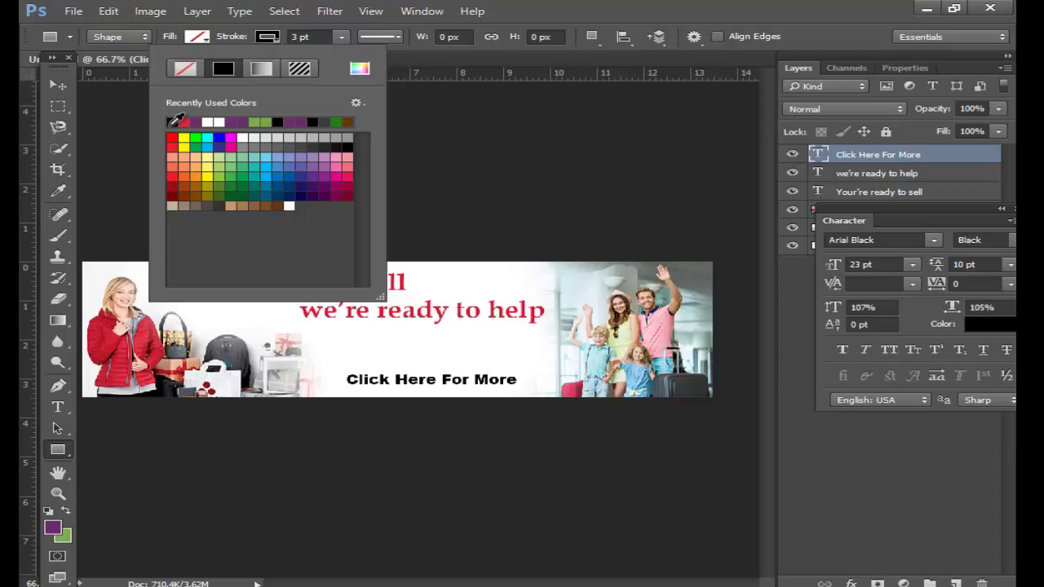
{"action": "left_click", "coordinate": [343, 370]}
{"action": "left_click_drag", "start_coordinate": [342, 371], "coordinate": [522, 392]}
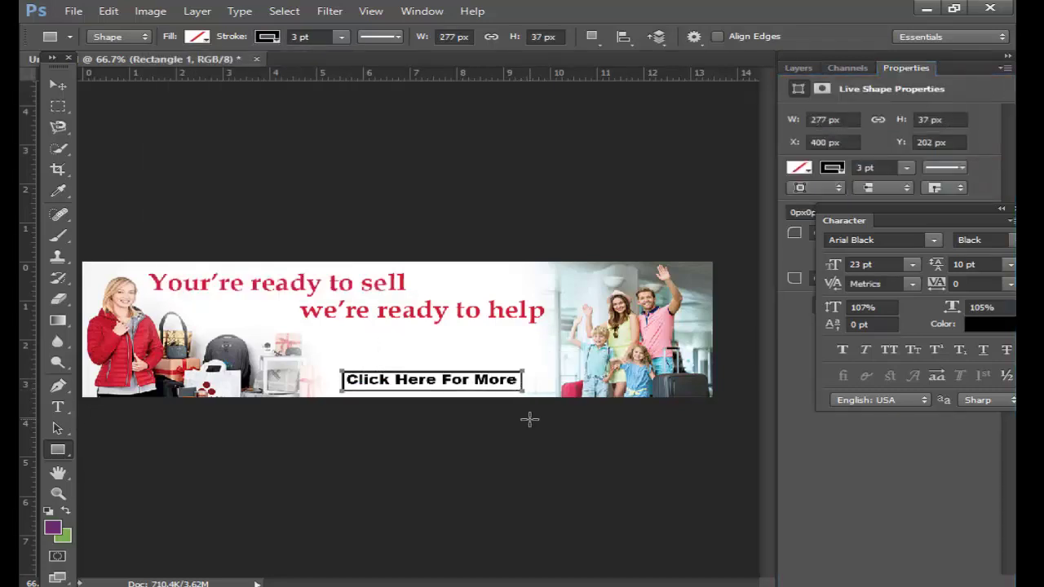
Nudge the button outline two steps left and dock the Character panel beneath Layers
{"action": "key", "text": "v"}
{"action": "key", "text": "Left"}
{"action": "key", "text": "Left"}
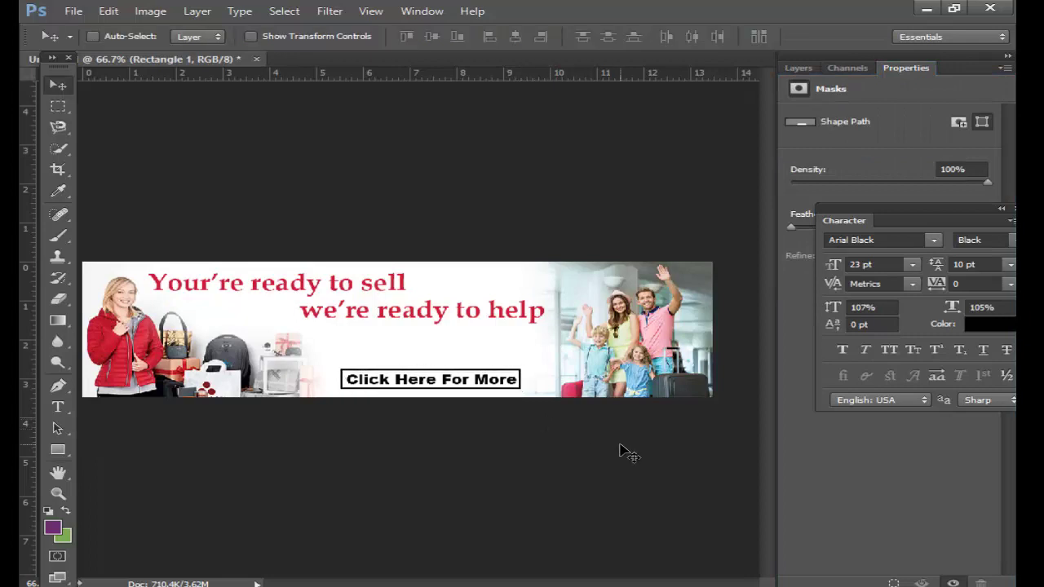
{"action": "key", "text": "Left"}
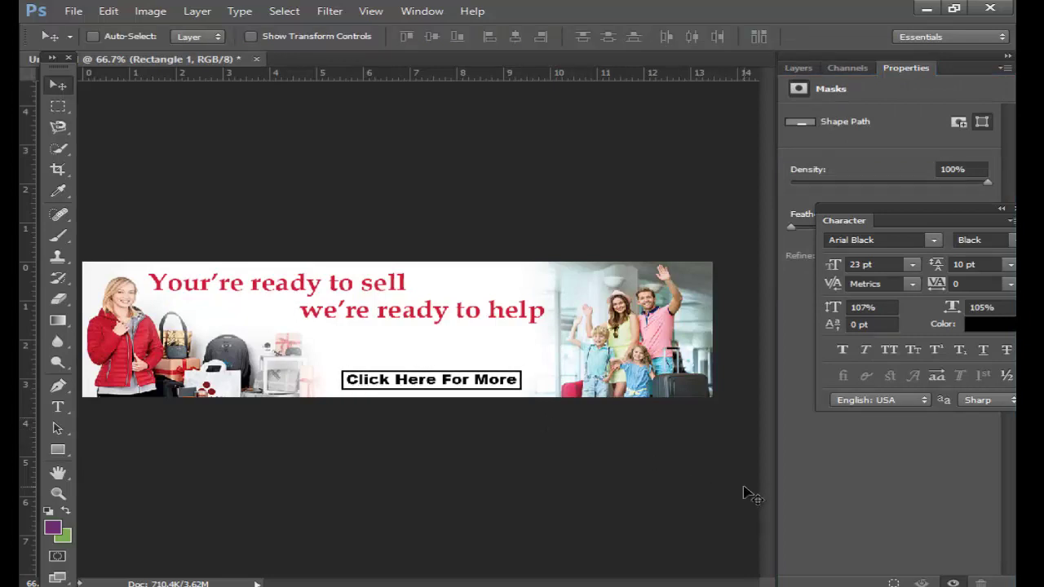
{"action": "left_click", "coordinate": [799, 68]}
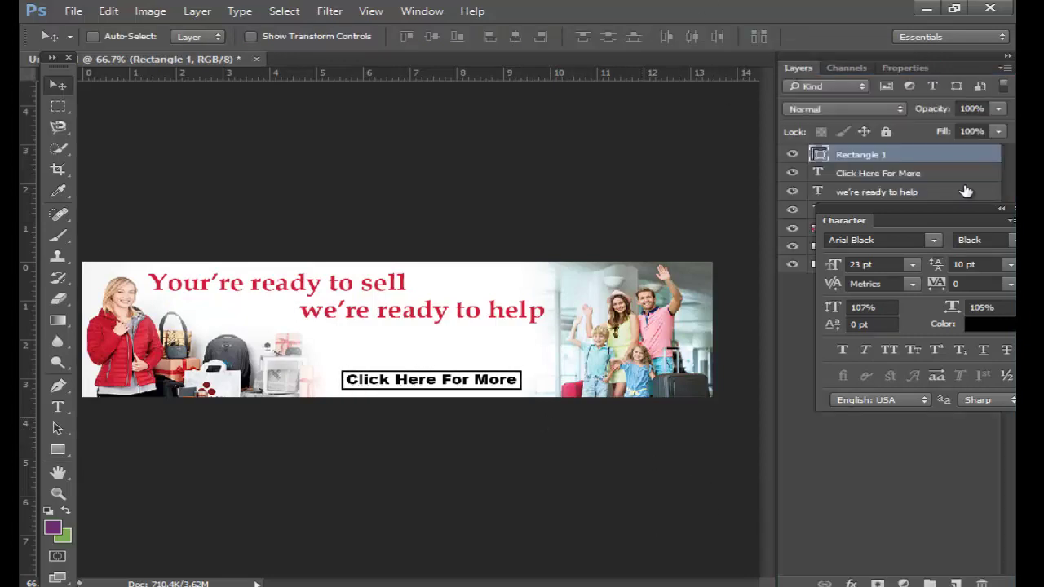
{"action": "left_click_drag", "start_coordinate": [965, 211], "coordinate": [918, 323]}
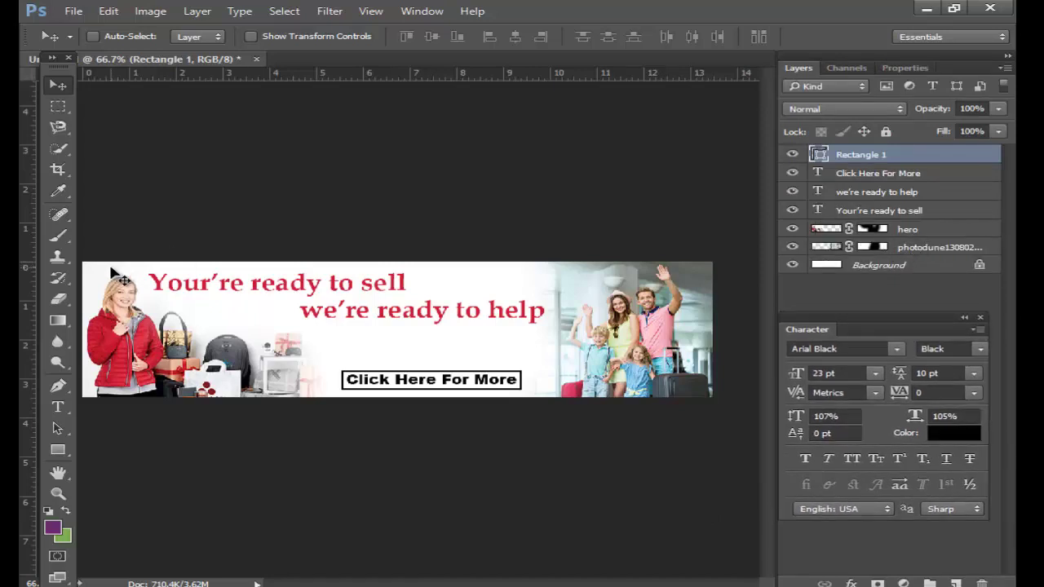
Draw a banner-sized frame rectangle with a 5 pt outline stretched to the edges
{"action": "left_click", "coordinate": [57, 449]}
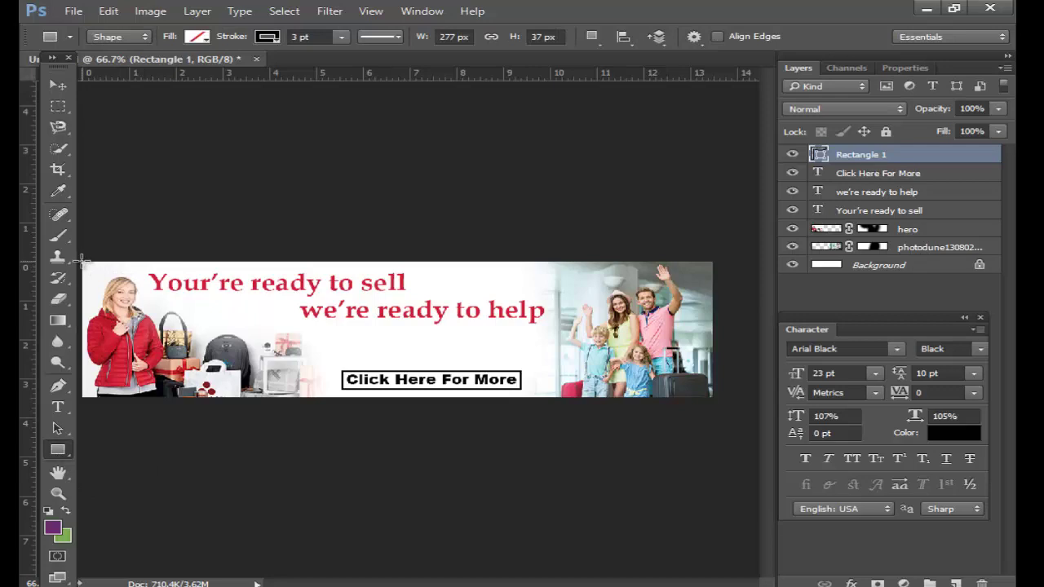
{"action": "left_click_drag", "start_coordinate": [82, 261], "coordinate": [712, 394]}
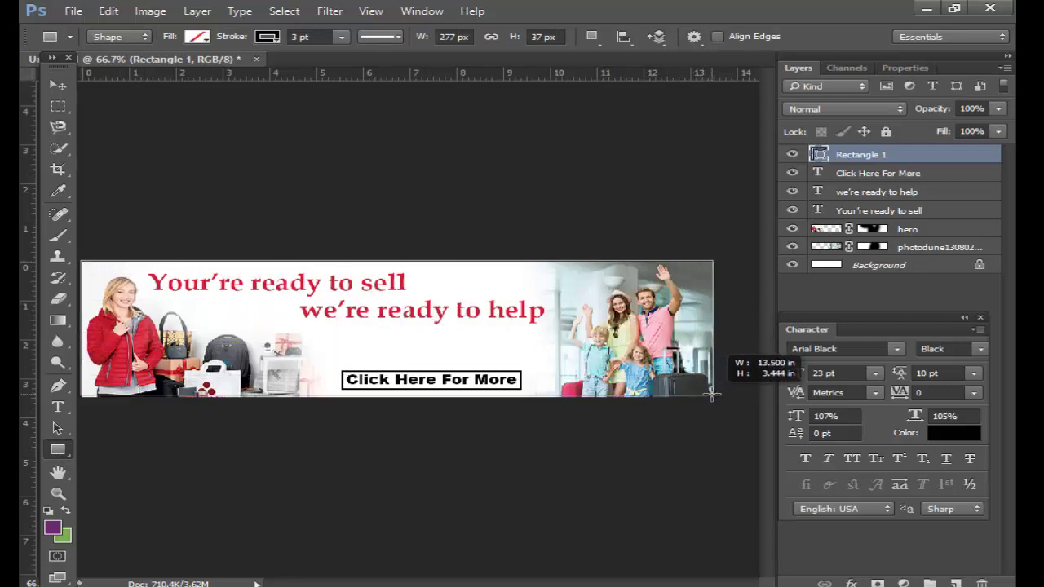
{"action": "left_click_drag", "start_coordinate": [712, 395], "coordinate": [712, 396]}
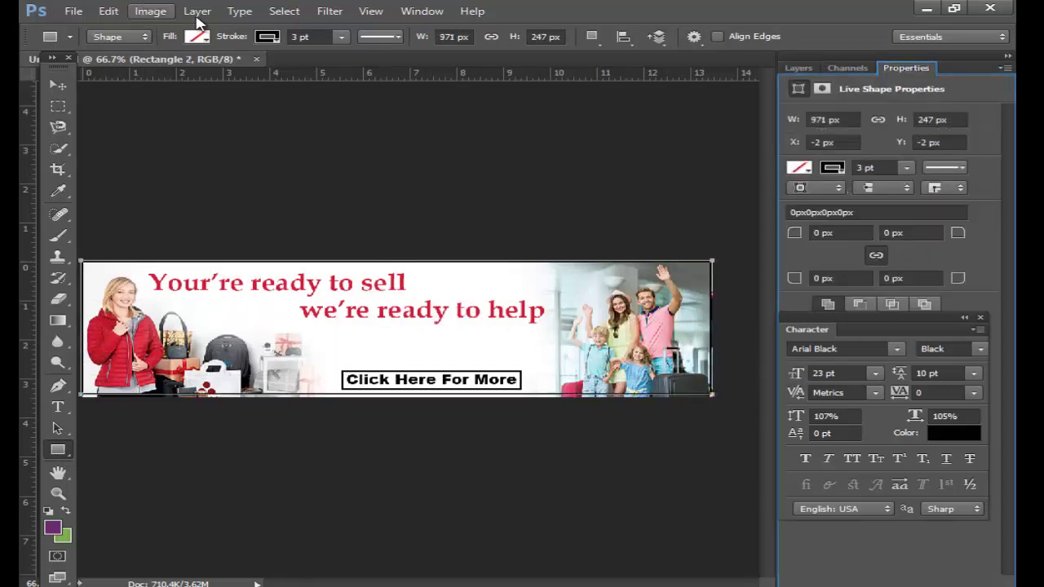
{"action": "left_click", "coordinate": [301, 37]}
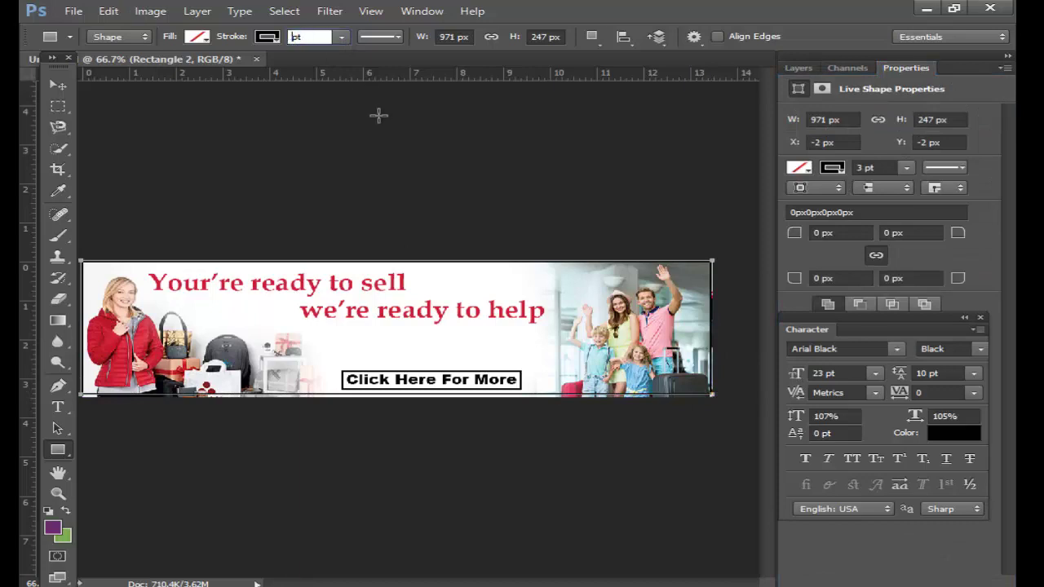
{"action": "type", "text": "5"}
{"action": "key", "text": "Return"}
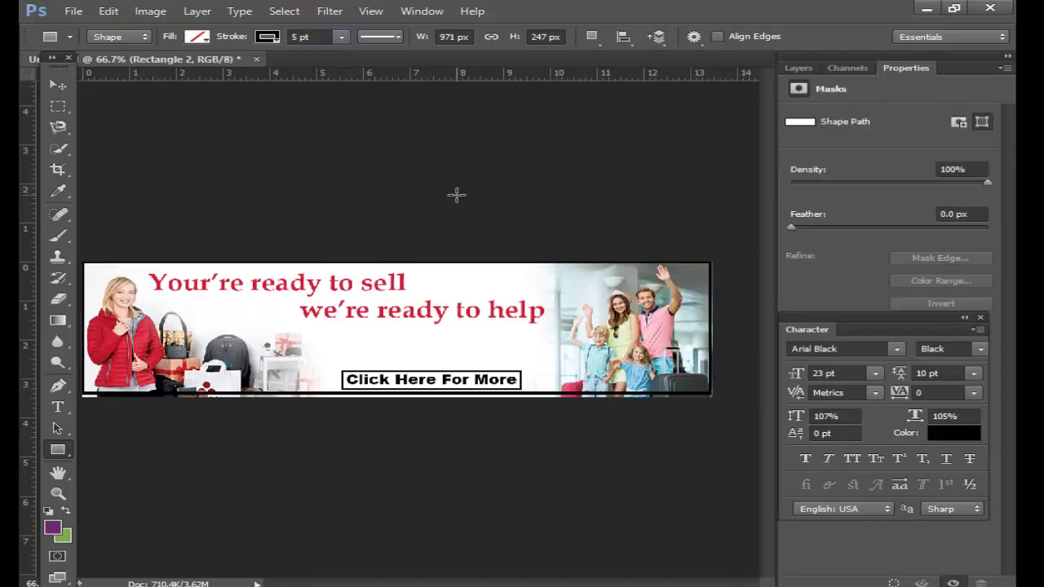
{"action": "key", "text": "ctrl+t"}
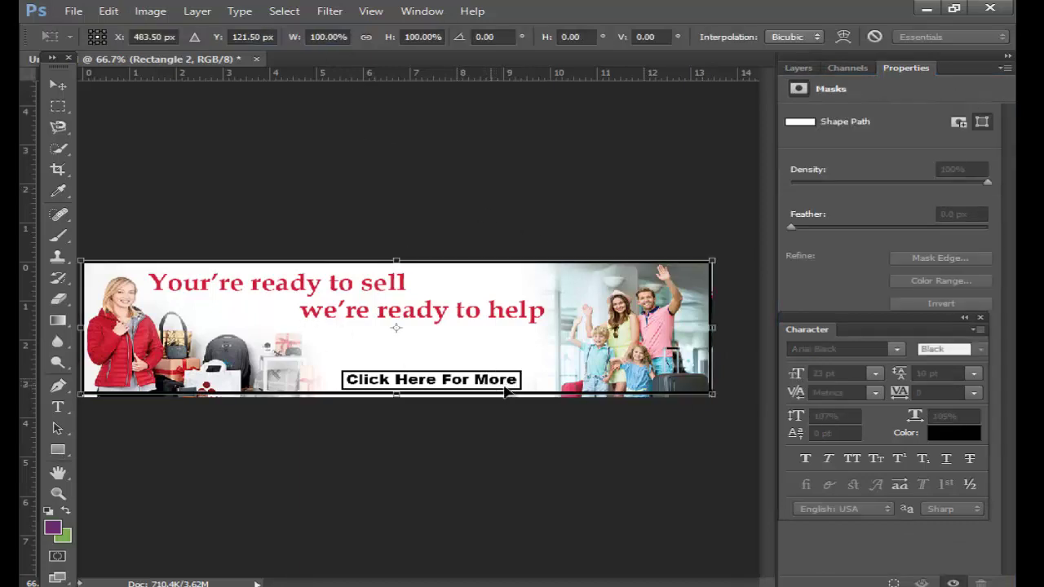
{"action": "left_click_drag", "start_coordinate": [715, 396], "coordinate": [725, 402]}
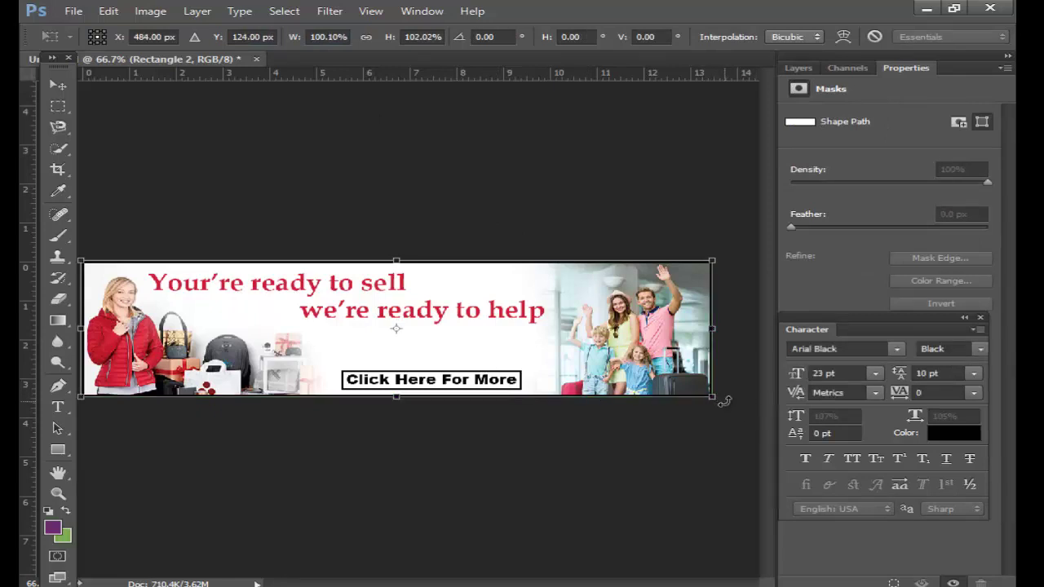
{"action": "key", "text": "Return"}
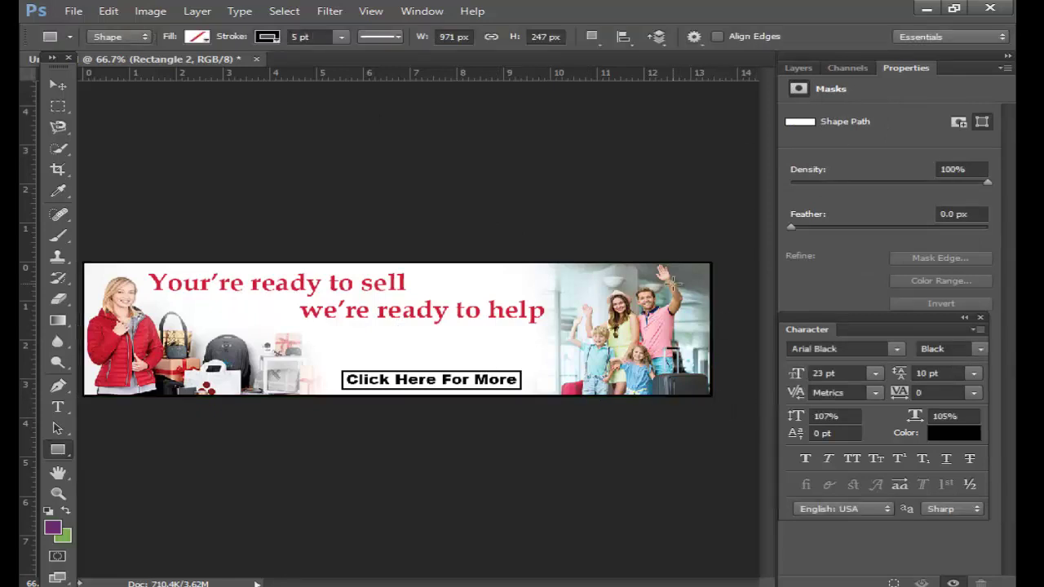
Set the frame's outline colour to red #d92a3f
{"action": "left_click", "coordinate": [269, 37]}
{"action": "left_click", "coordinate": [172, 122]}
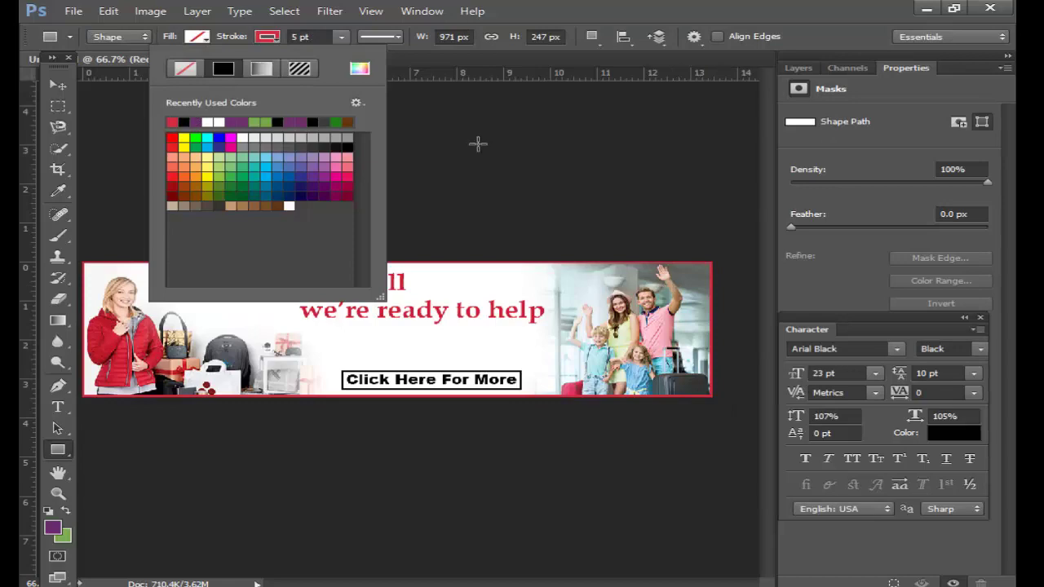
{"action": "left_click", "coordinate": [360, 68]}
{"action": "left_click", "coordinate": [754, 439]}
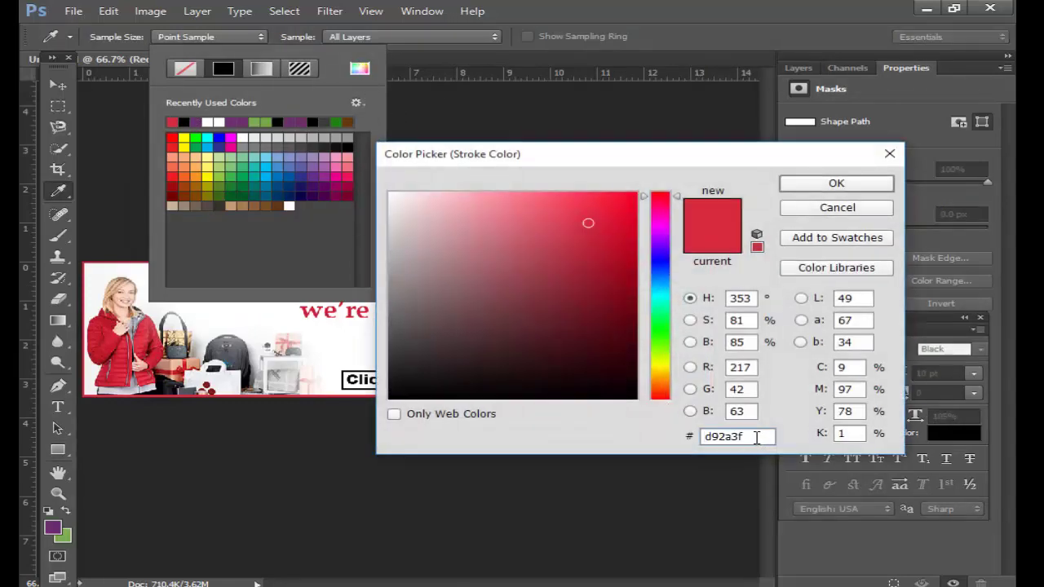
{"action": "double_click", "coordinate": [755, 439]}
{"action": "left_click", "coordinate": [811, 183]}
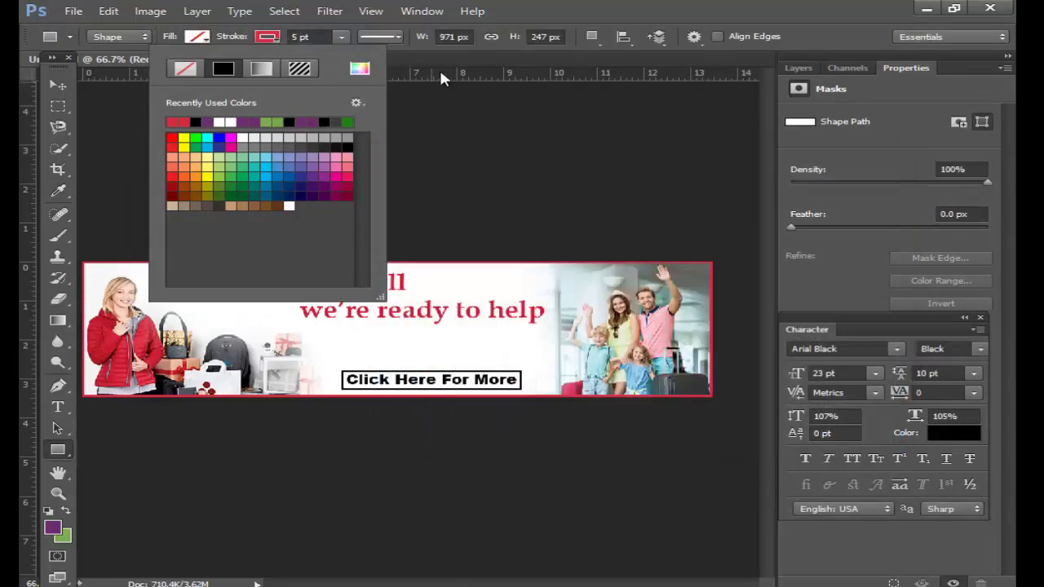
{"action": "left_click", "coordinate": [442, 59]}
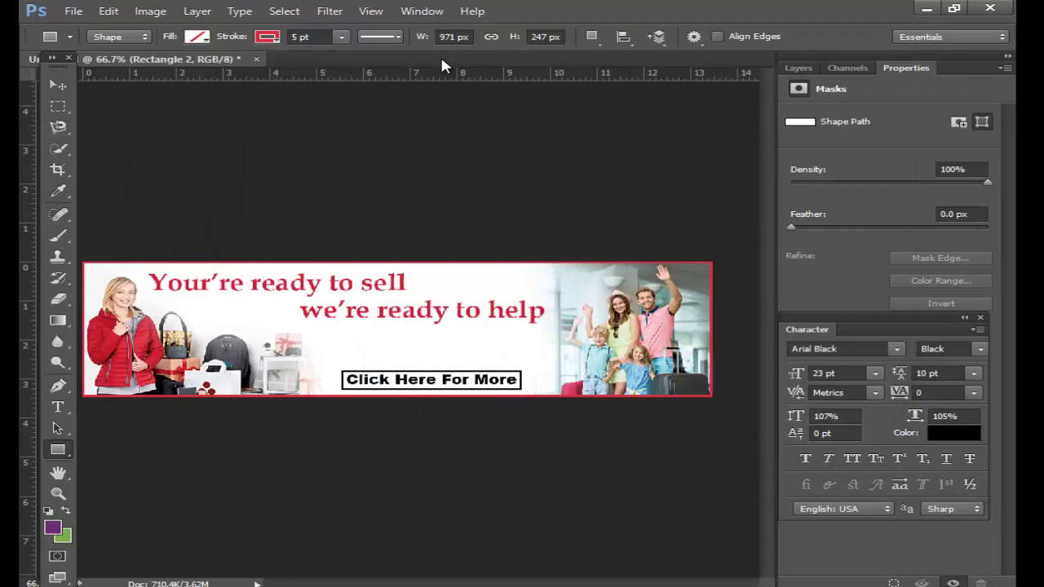
Group all layers above the Background into Group 1
{"action": "left_click", "coordinate": [798, 68]}
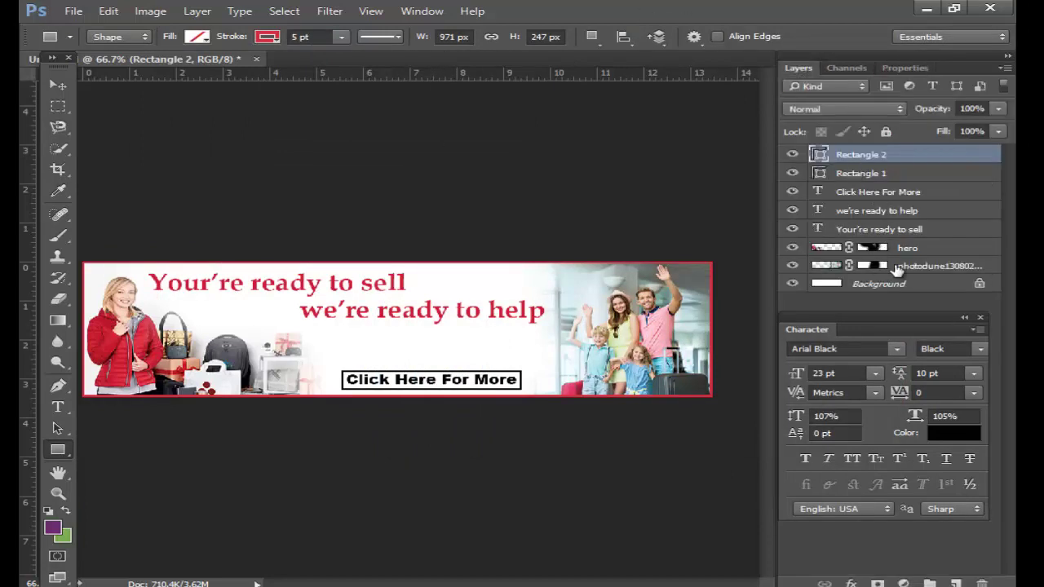
{"action": "left_click", "coordinate": [921, 267], "text": "shift"}
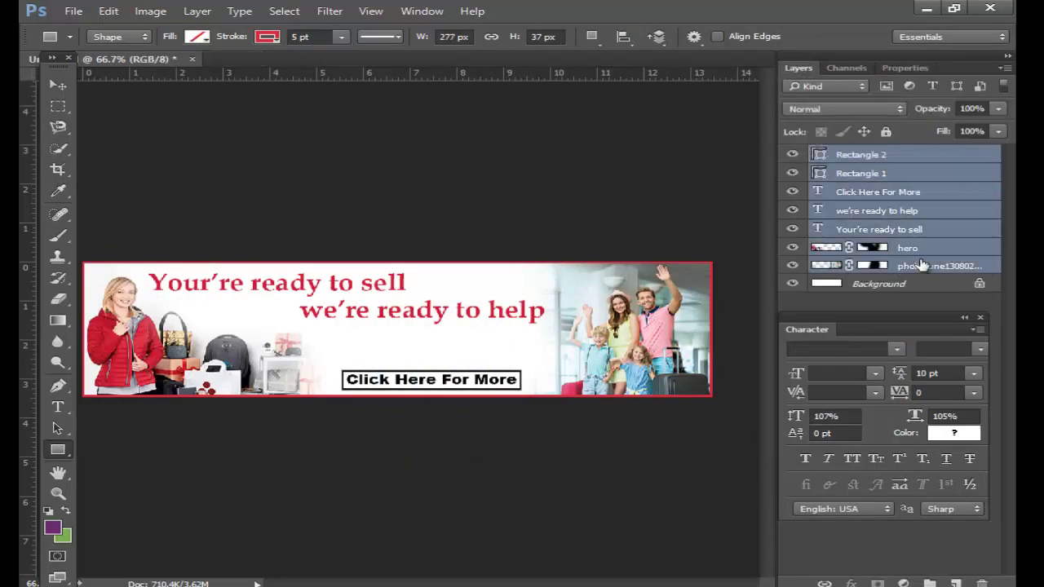
{"action": "key", "text": "ctrl+g"}
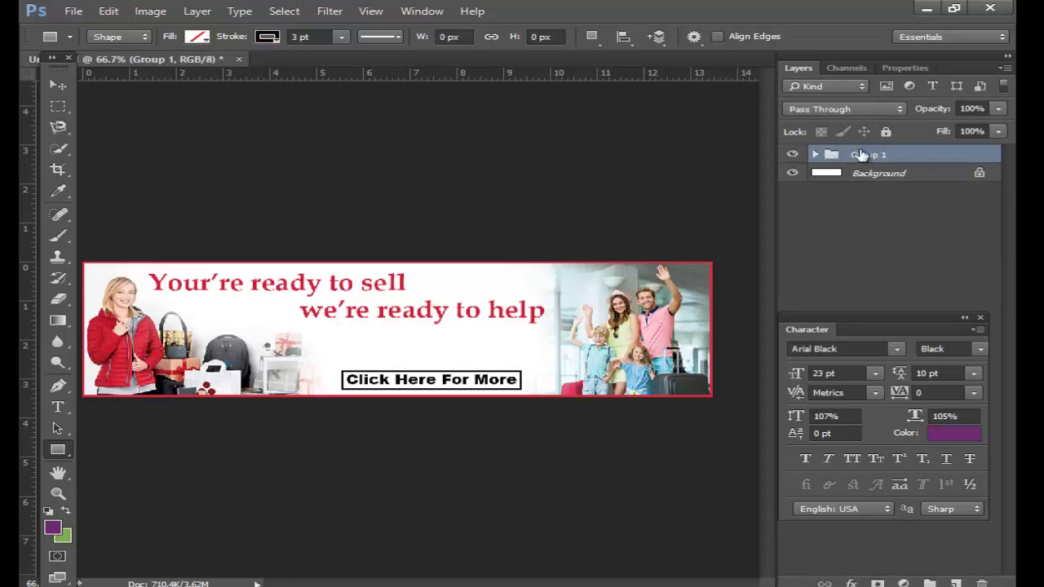
{"action": "left_click", "coordinate": [424, 11]}
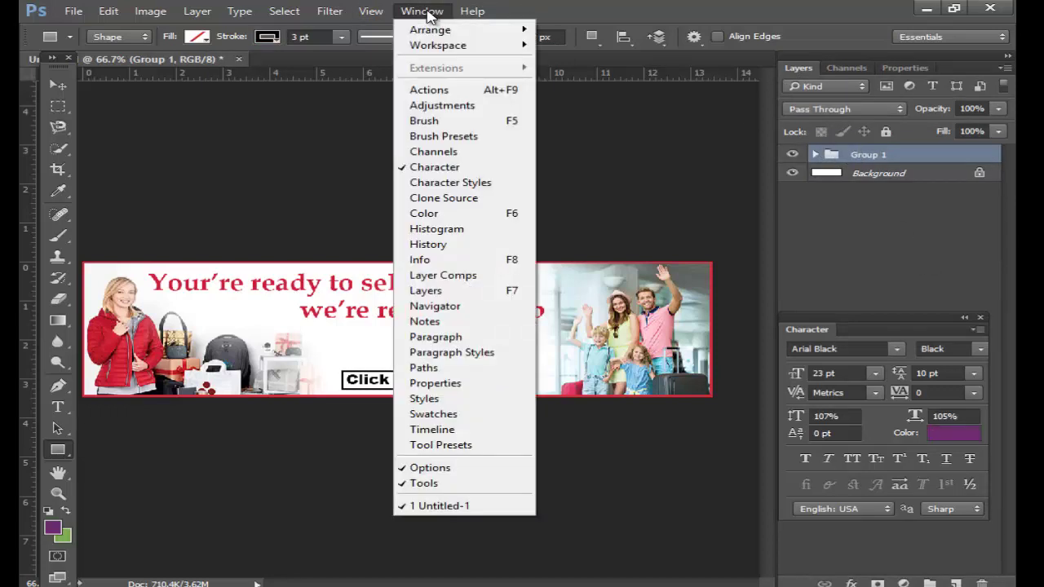
Create a frame animation with a second frame and duplicate Group 1 as Group 1 copy
{"action": "left_click", "coordinate": [413, 429]}
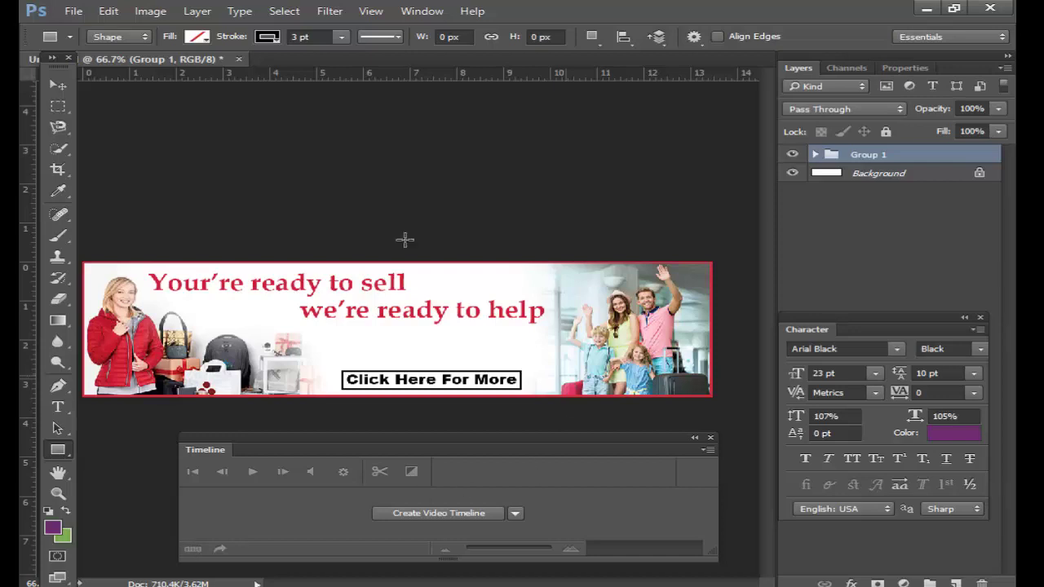
{"action": "left_click", "coordinate": [455, 513]}
{"action": "left_click", "coordinate": [192, 549]}
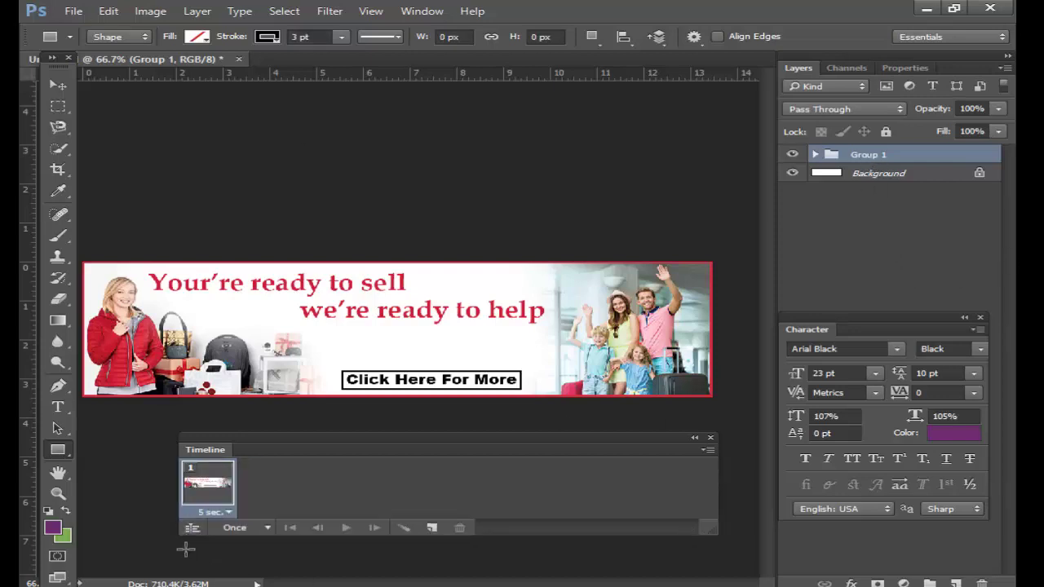
{"action": "left_click", "coordinate": [433, 529]}
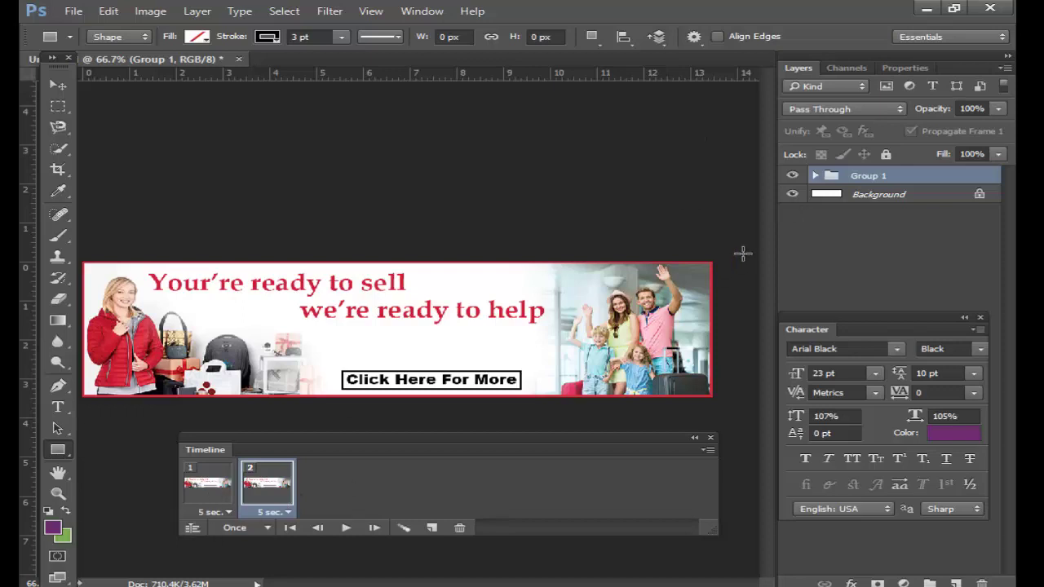
{"action": "key", "text": "ctrl+j"}
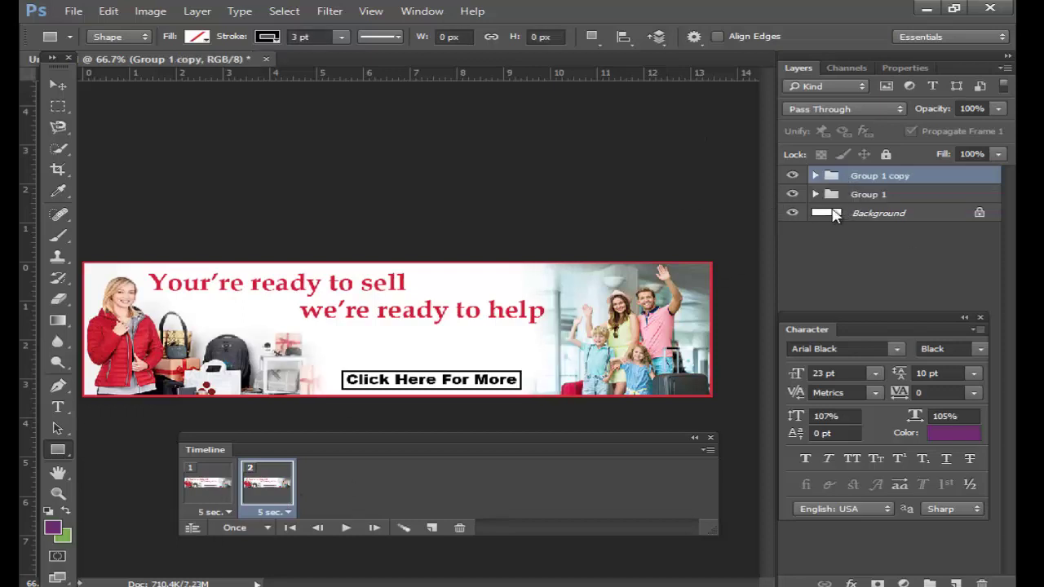
Give frame 1 a 1-second delay with Group 1 copy hidden; frame 2 shows Group 1 copy instead
{"action": "left_click", "coordinate": [206, 481]}
{"action": "left_click", "coordinate": [223, 513]}
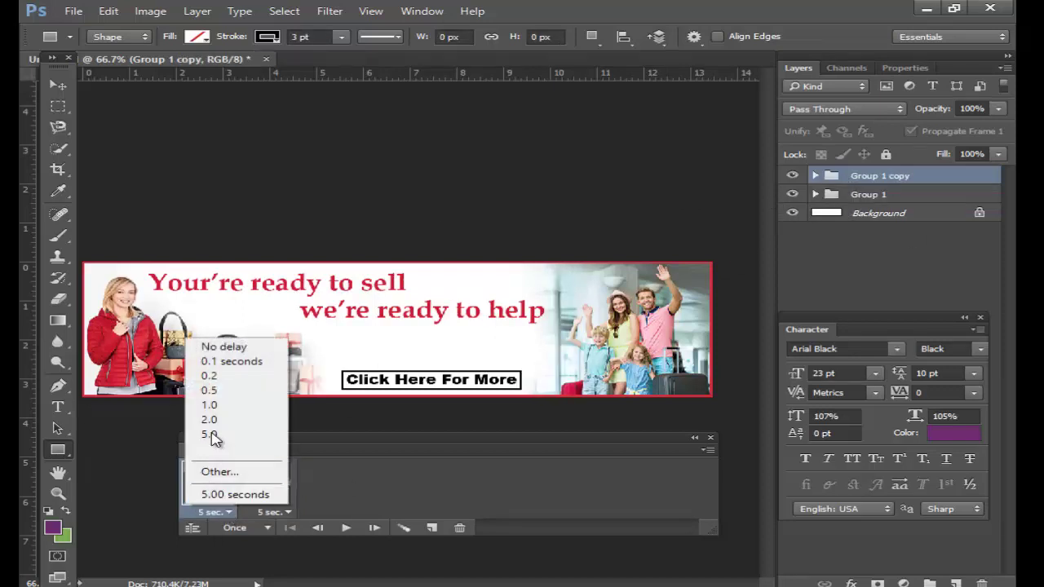
{"action": "left_click", "coordinate": [211, 406]}
{"action": "left_click", "coordinate": [263, 489]}
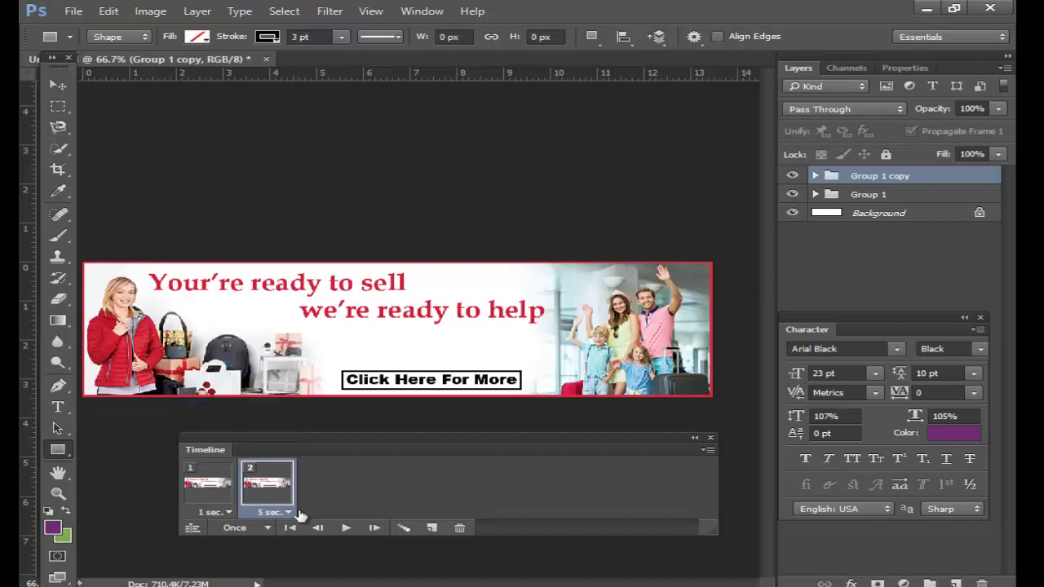
{"action": "left_click", "coordinate": [215, 500]}
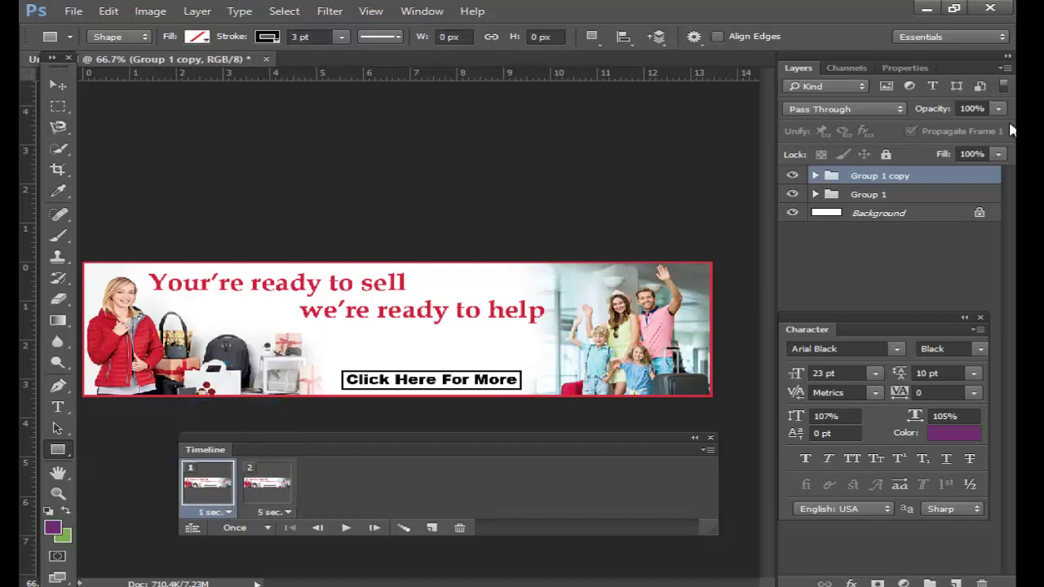
{"action": "left_click", "coordinate": [793, 177]}
{"action": "left_click", "coordinate": [267, 486]}
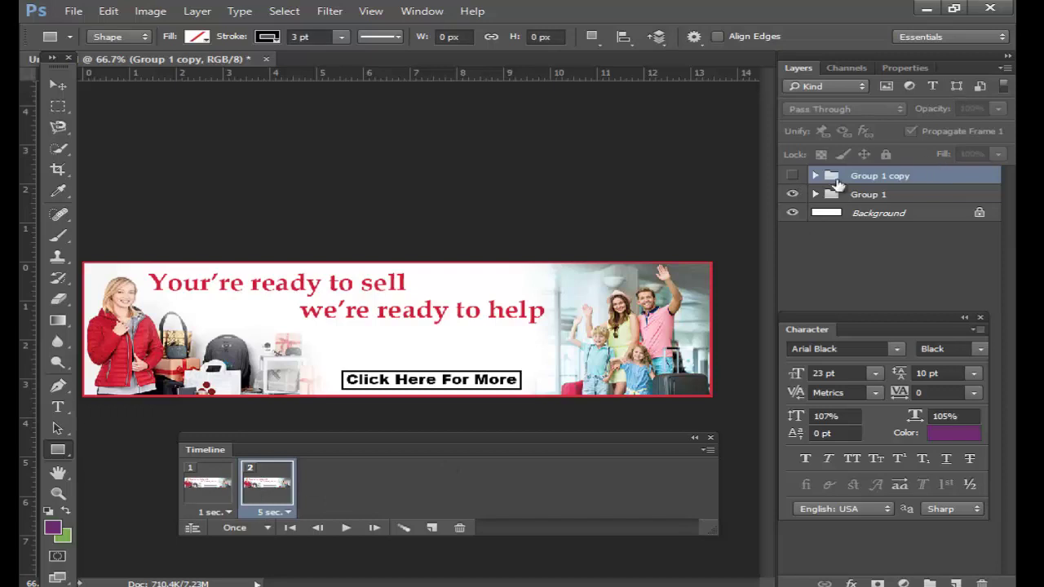
{"action": "left_click", "coordinate": [792, 194]}
Set the button rectangle's (Rectangle 1) stroke colour to red in Group 1 copy
{"action": "left_click", "coordinate": [58, 84]}
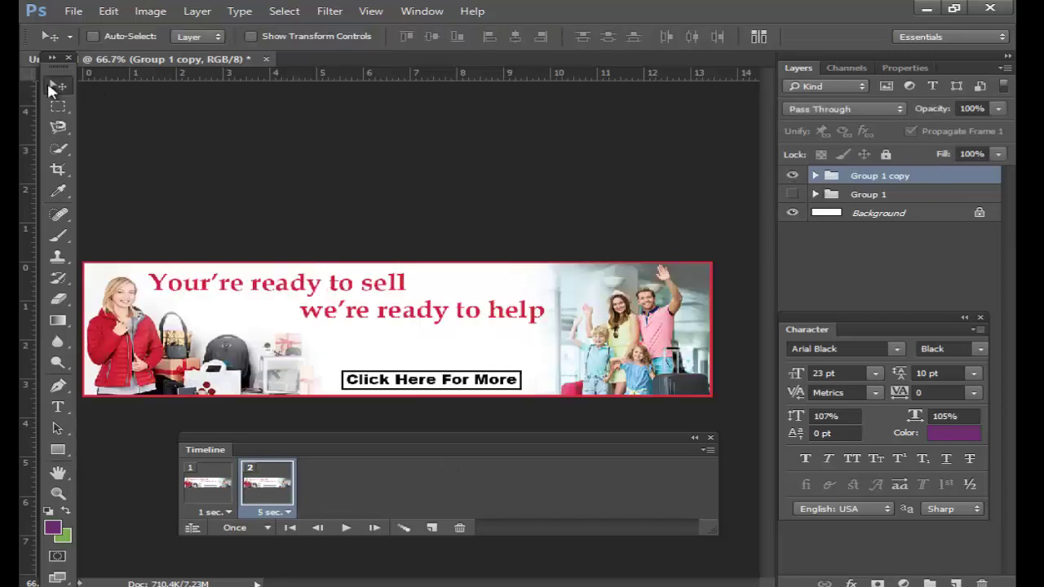
{"action": "left_click", "coordinate": [384, 384], "text": "ctrl"}
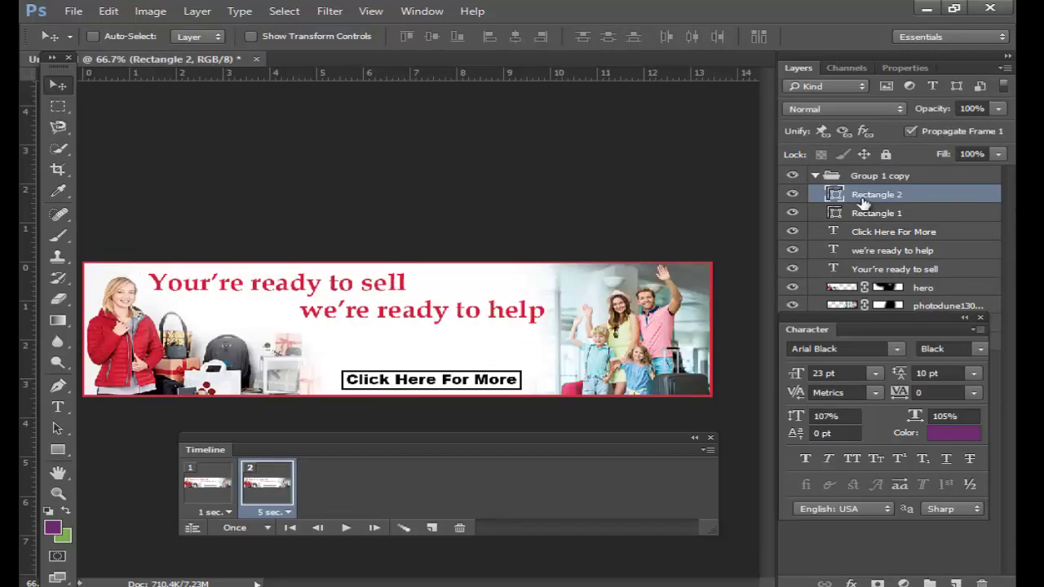
{"action": "left_click", "coordinate": [57, 450]}
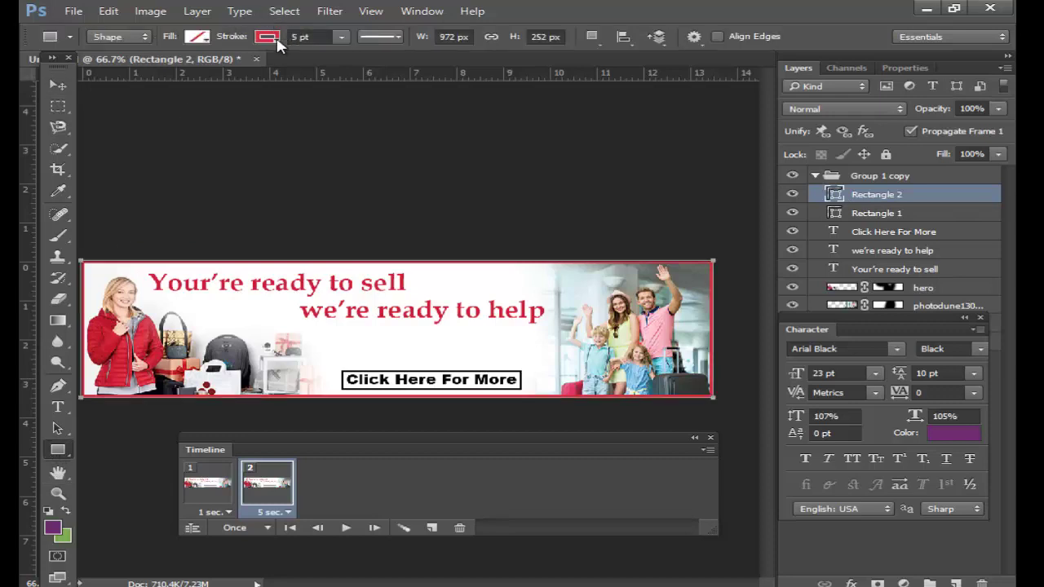
{"action": "key", "text": "ctrl+Return"}
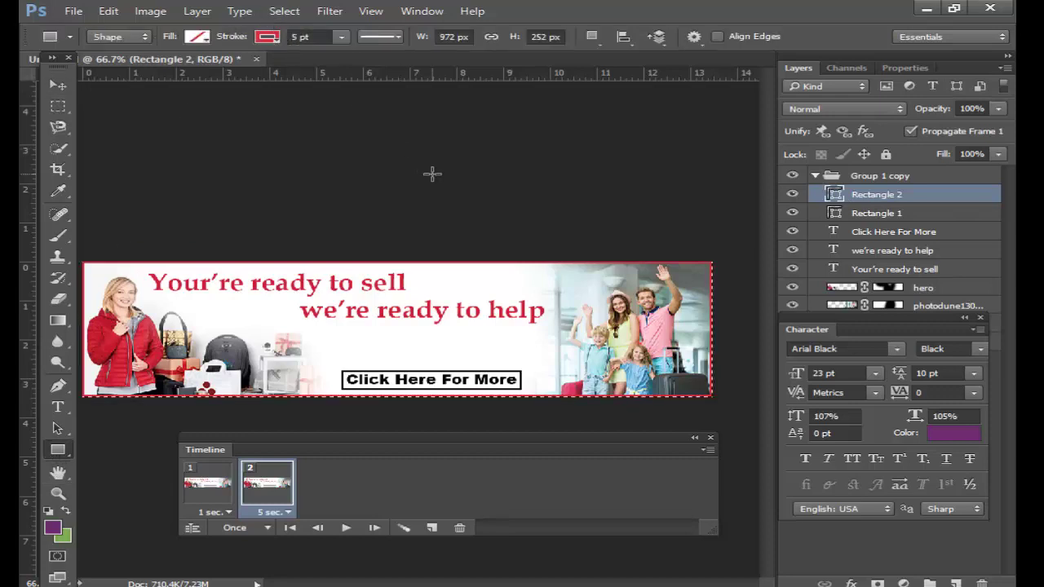
{"action": "left_click", "coordinate": [877, 214]}
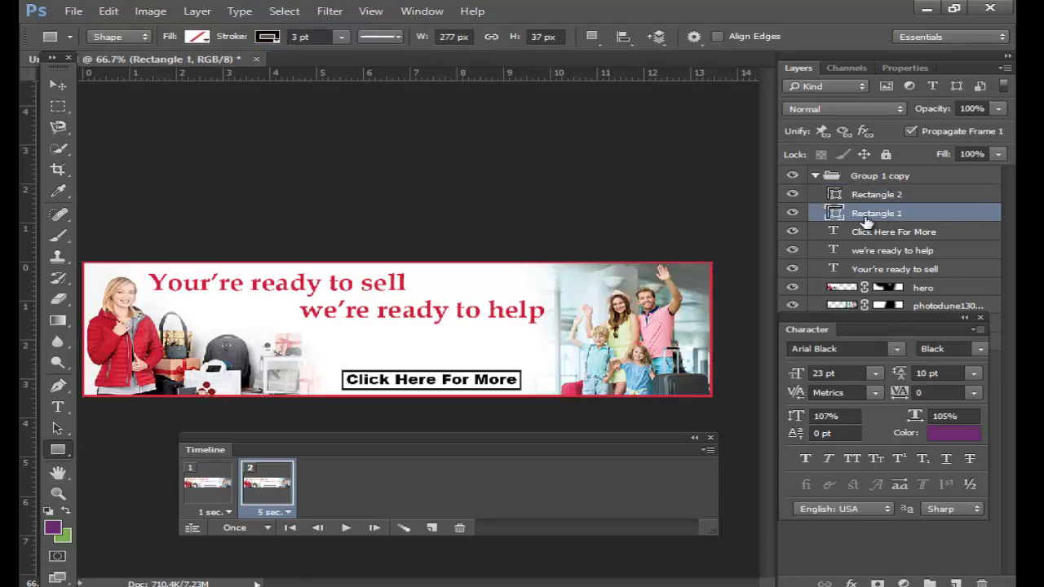
{"action": "left_click", "coordinate": [267, 36]}
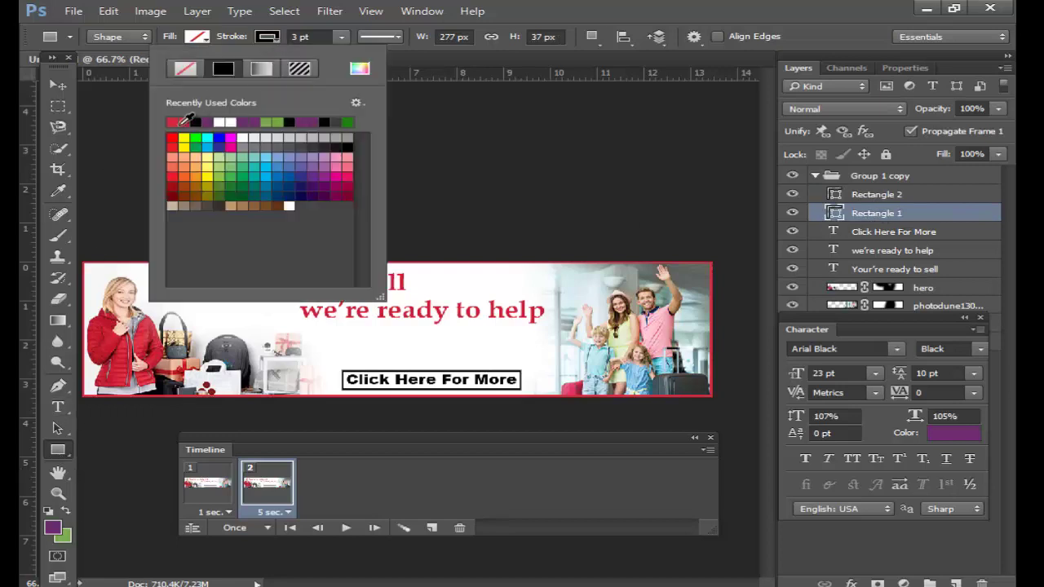
{"action": "left_click", "coordinate": [182, 122]}
{"action": "key", "text": "Return"}
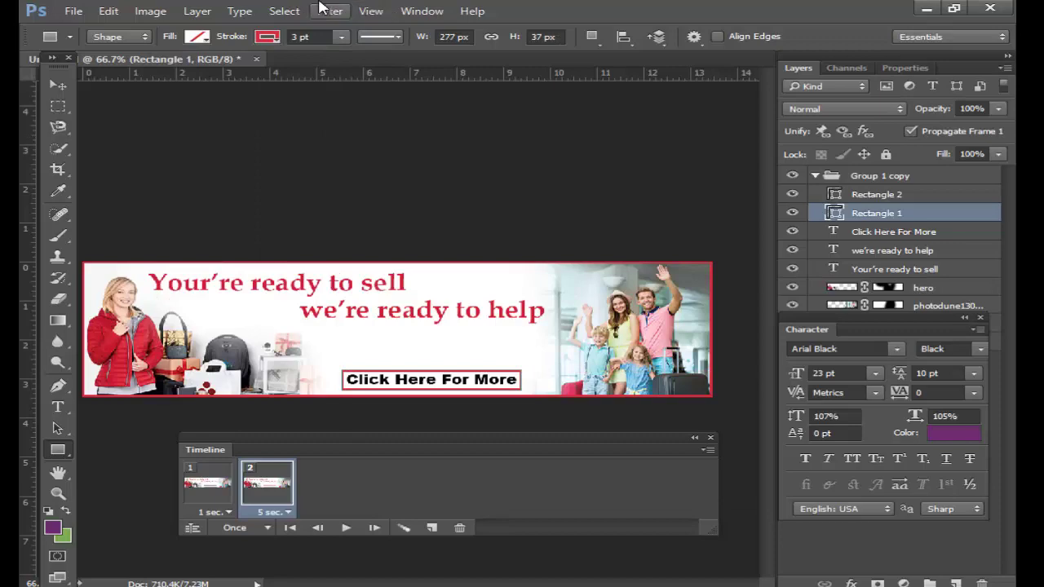
Colour the 'Click Here For More' text red, sampled from the jacket in the photo
{"action": "left_click", "coordinate": [897, 235]}
{"action": "left_click", "coordinate": [954, 434]}
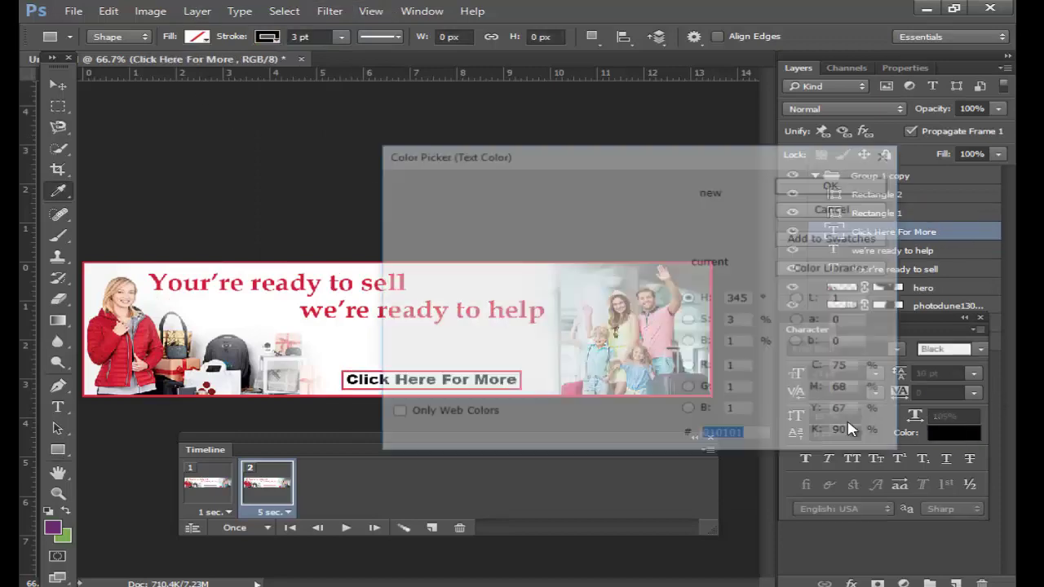
{"action": "left_click", "coordinate": [151, 330]}
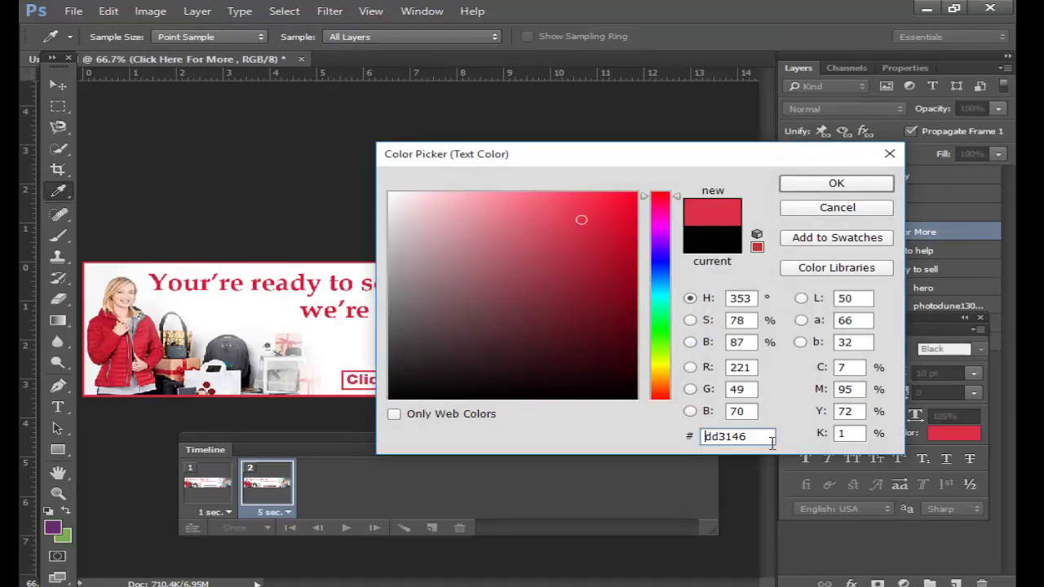
{"action": "left_click", "coordinate": [812, 186]}
{"action": "left_click", "coordinate": [816, 176]}
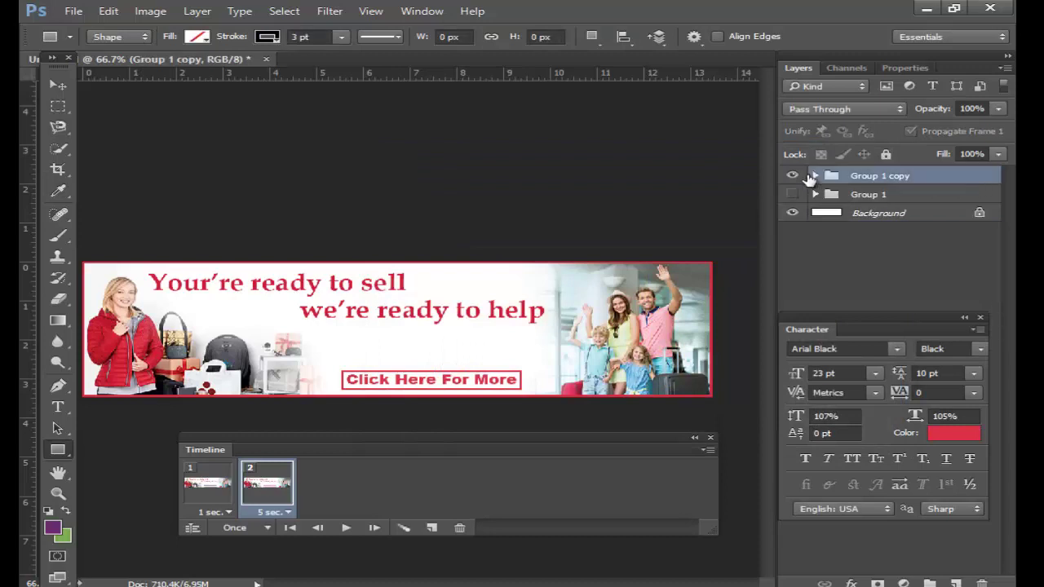
Set frame 2's delay to 1 second
{"action": "left_click", "coordinate": [274, 513]}
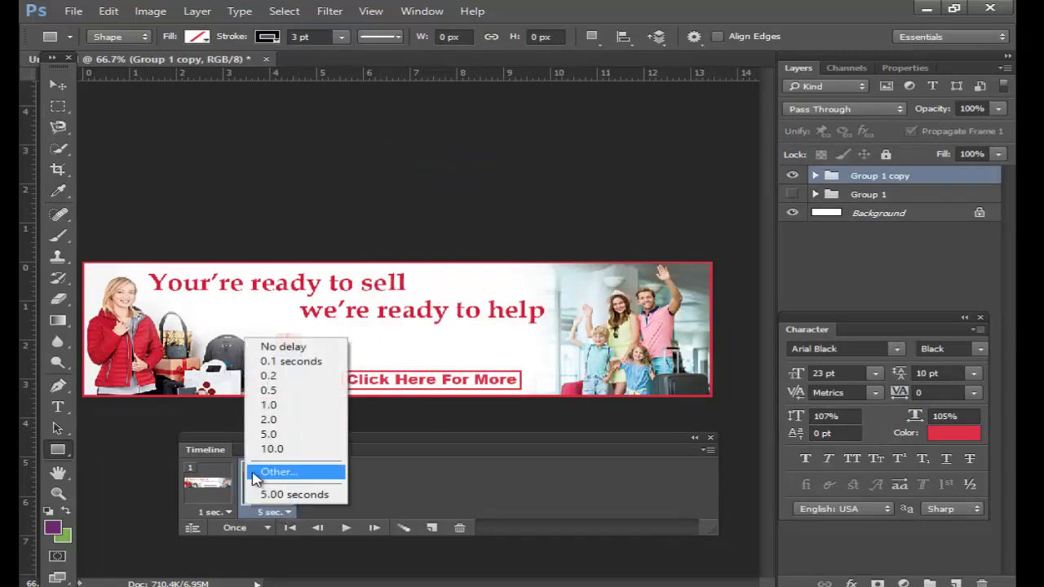
{"action": "left_click", "coordinate": [269, 361]}
{"action": "left_click", "coordinate": [281, 512]}
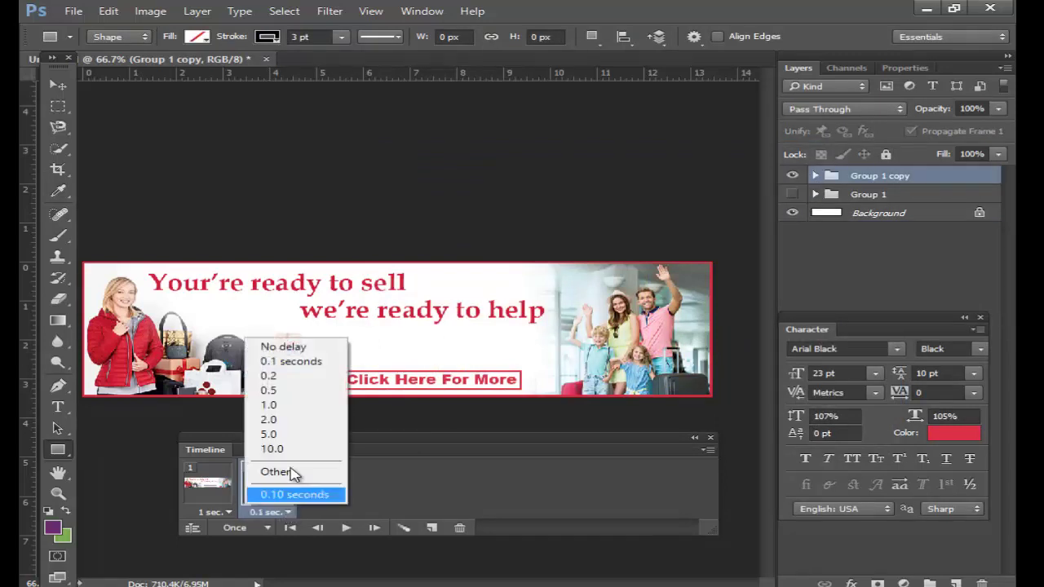
{"action": "left_click", "coordinate": [282, 412]}
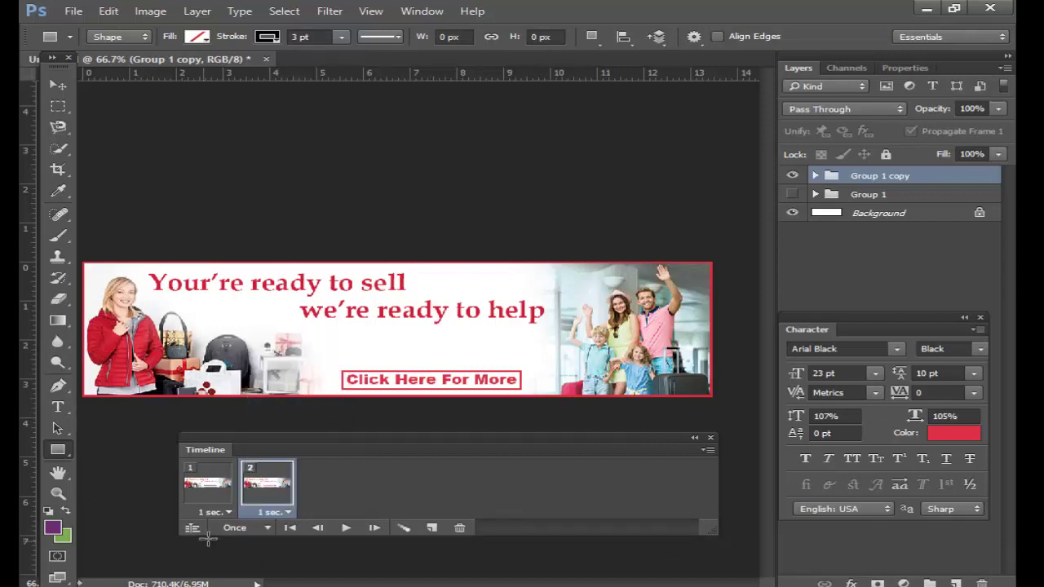
Preview the animation and set it to loop 3 times
{"action": "left_click", "coordinate": [347, 529]}
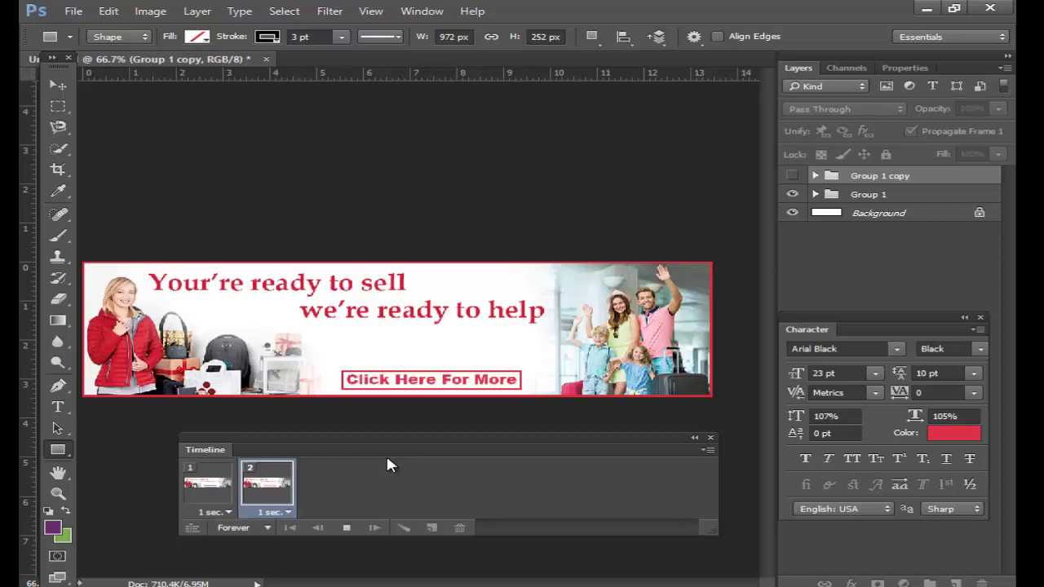
{"action": "left_click", "coordinate": [268, 527]}
{"action": "left_click", "coordinate": [245, 478]}
{"action": "left_click", "coordinate": [346, 528]}
{"action": "left_click", "coordinate": [347, 530]}
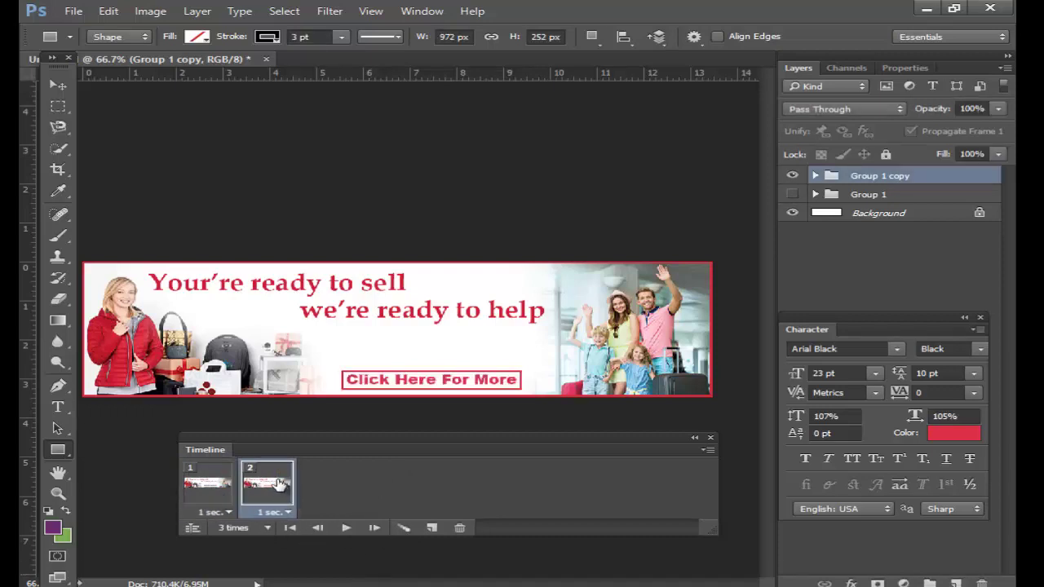
Add a 'BY FreePSD Planet' text line and move it up and right beneath the tagline
{"action": "key", "text": "t"}
{"action": "left_click", "coordinate": [346, 346]}
{"action": "type", "text": "BY FreePSD Plan"}
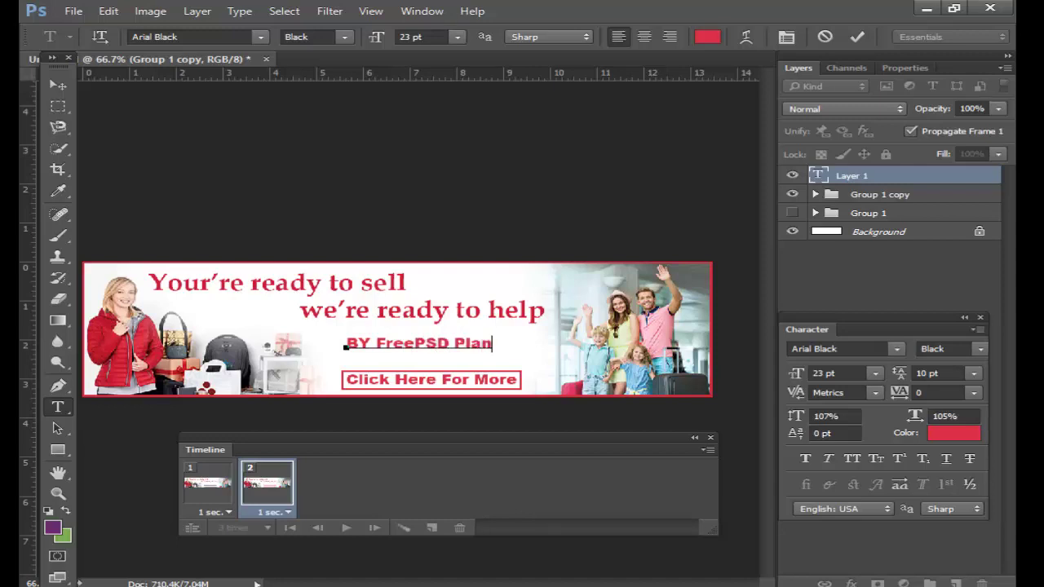
{"action": "type", "text": "et"}
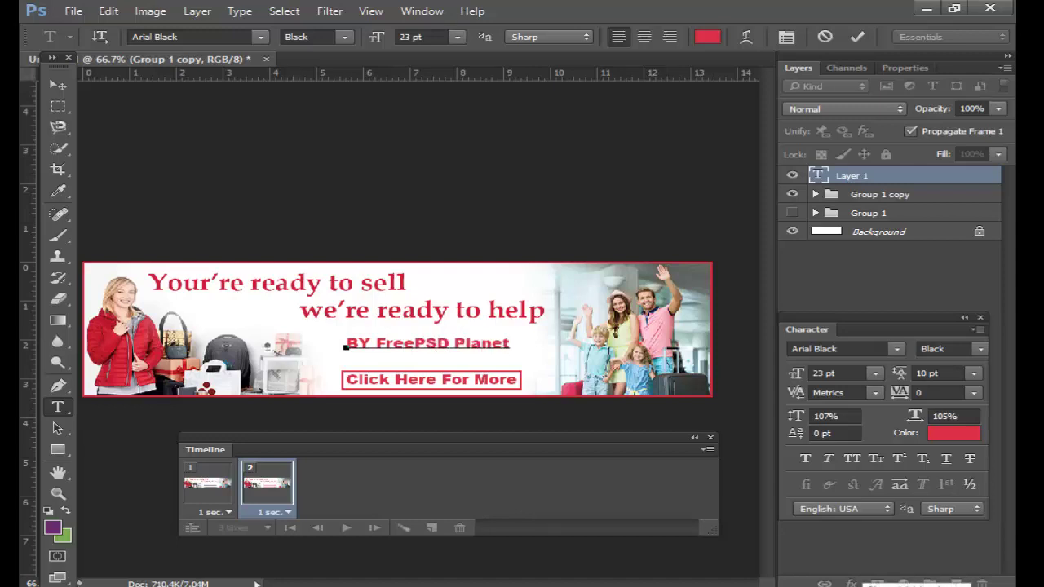
{"action": "left_click", "coordinate": [858, 38]}
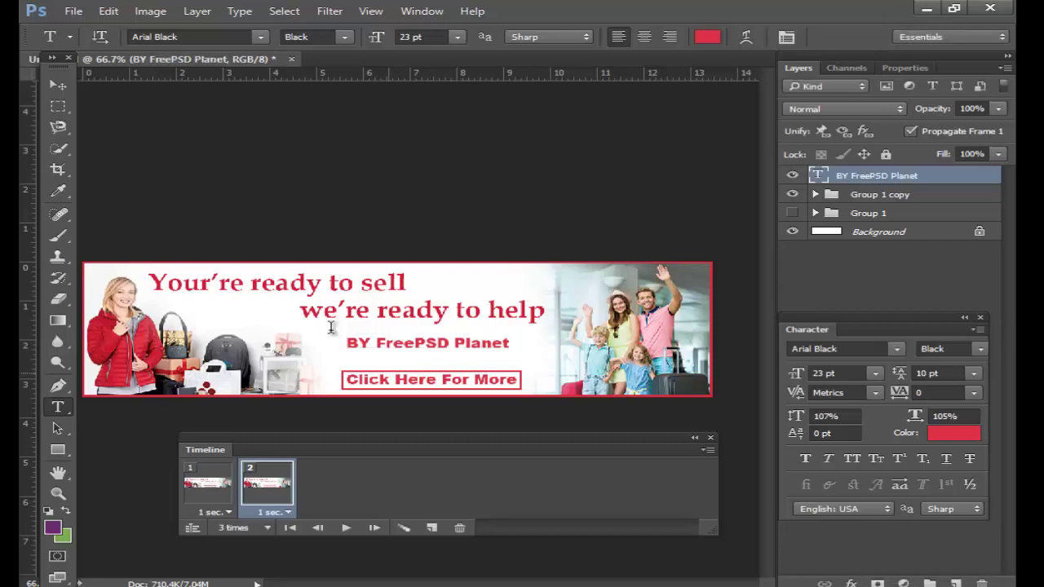
{"action": "left_click", "coordinate": [57, 84]}
{"action": "left_click_drag", "start_coordinate": [404, 344], "coordinate": [454, 331]}
Set the 'BY FreePSD Planet' text colour to #000000 and check both frames
{"action": "left_click", "coordinate": [954, 433]}
{"action": "type", "text": "000000"}
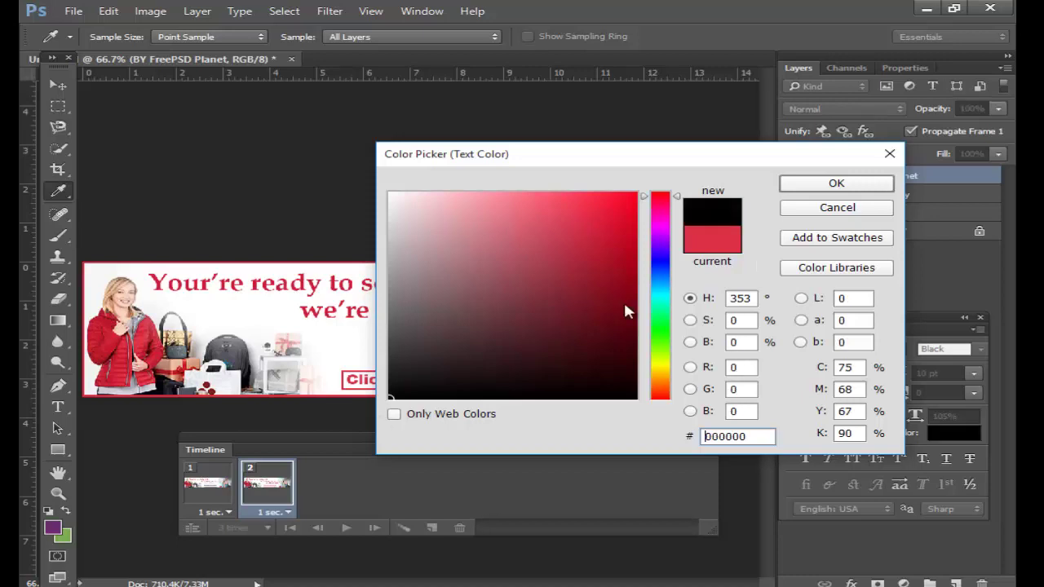
{"action": "left_click", "coordinate": [837, 183]}
{"action": "left_click", "coordinate": [200, 487]}
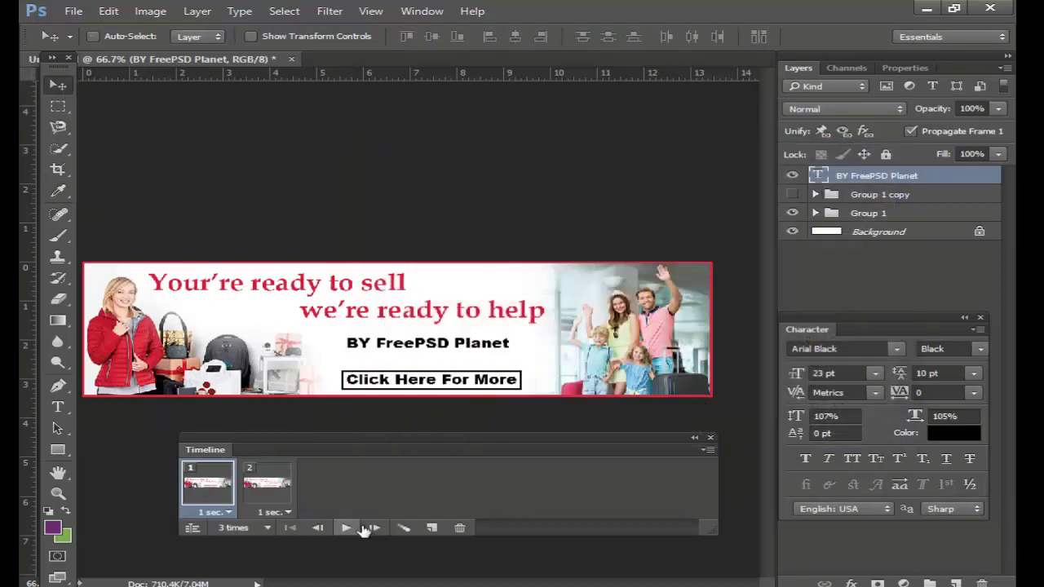
{"action": "left_click", "coordinate": [265, 484]}
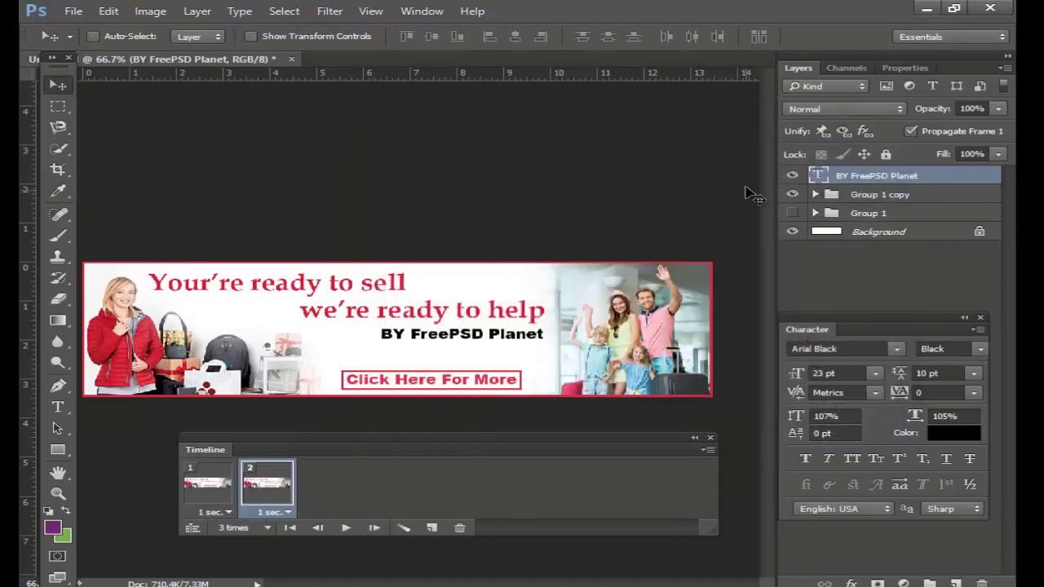
Move the 'BY FreePSD Planet' layer into Group 1 copy so it shows only in frame 2
{"action": "left_click_drag", "start_coordinate": [857, 174], "coordinate": [863, 193]}
{"action": "left_click", "coordinate": [865, 196]}
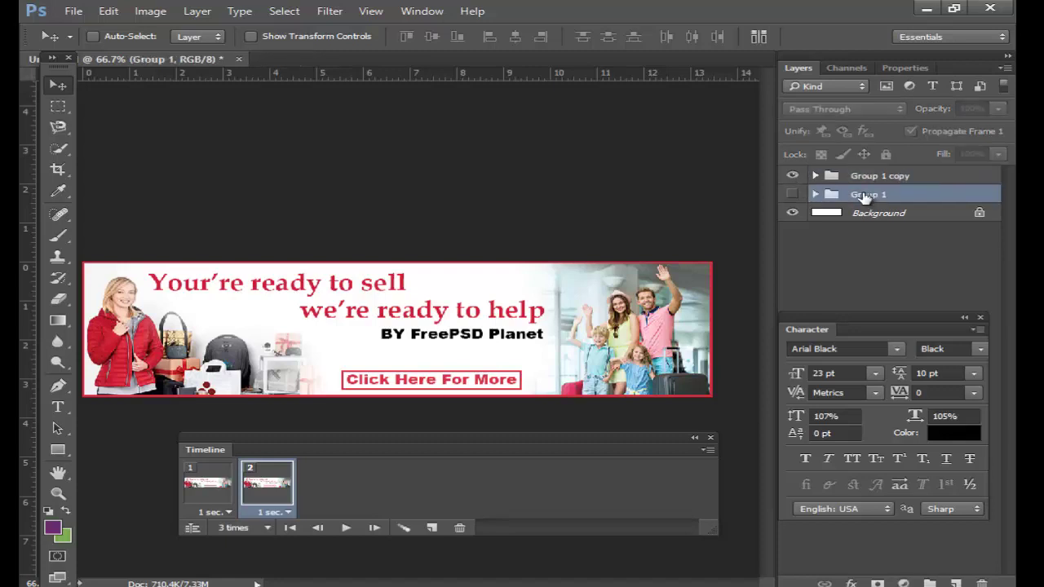
{"action": "left_click", "coordinate": [200, 487]}
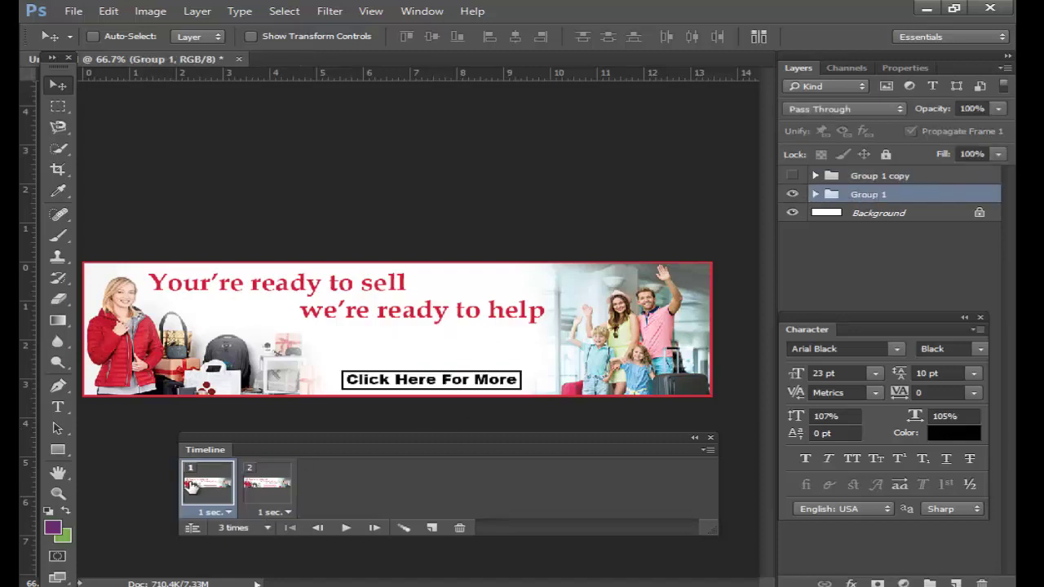
{"action": "left_click", "coordinate": [259, 485]}
Set the animation looping to Forever and preview it
{"action": "left_click", "coordinate": [346, 528]}
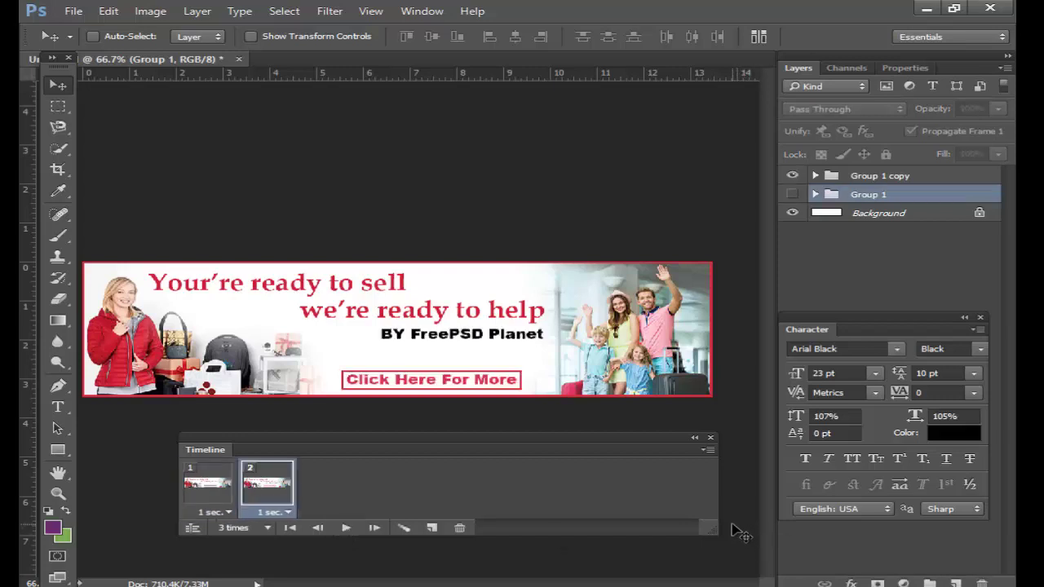
{"action": "left_click", "coordinate": [242, 530]}
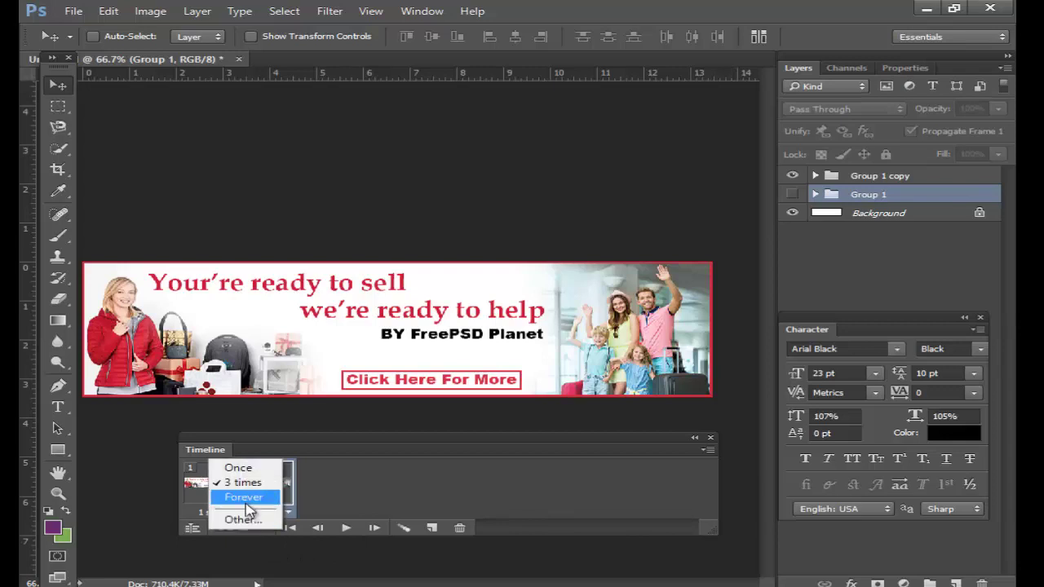
{"action": "left_click", "coordinate": [247, 494]}
{"action": "left_click", "coordinate": [346, 527]}
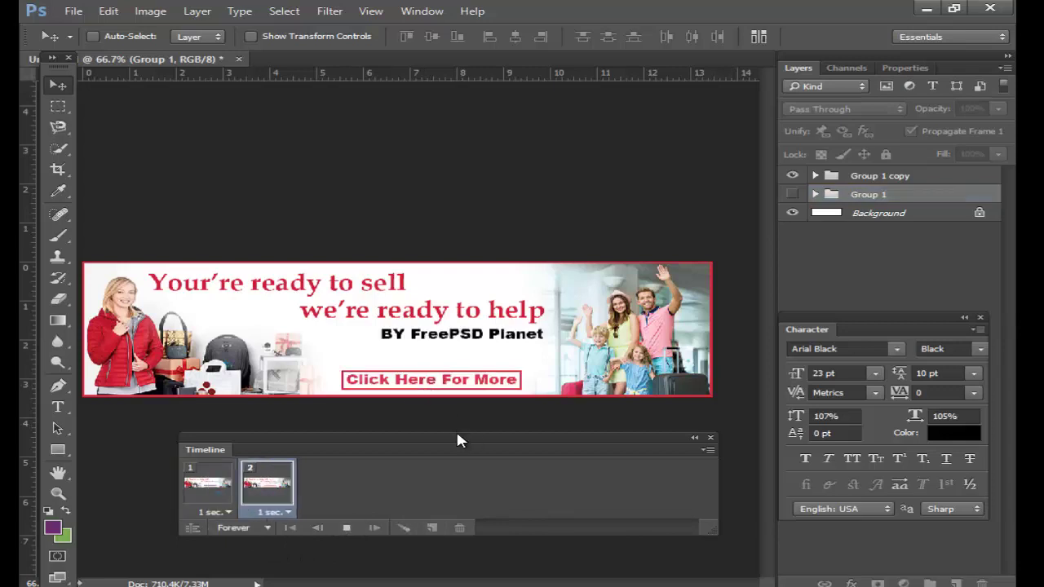
Export the banner via Save for Web as a GIF with a name starting 'animated ba'
{"action": "left_click", "coordinate": [73, 10]}
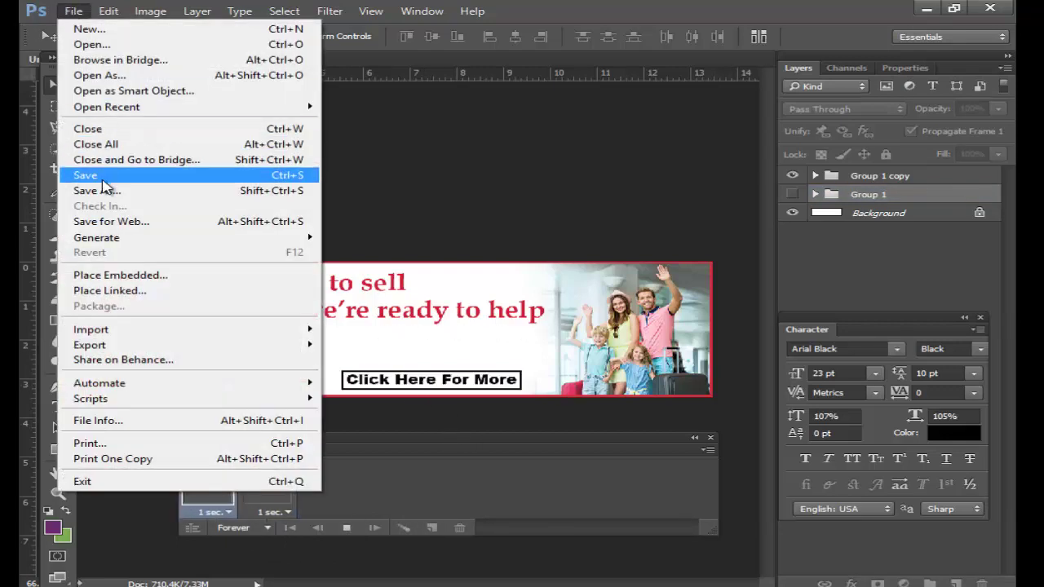
{"action": "left_click", "coordinate": [122, 221]}
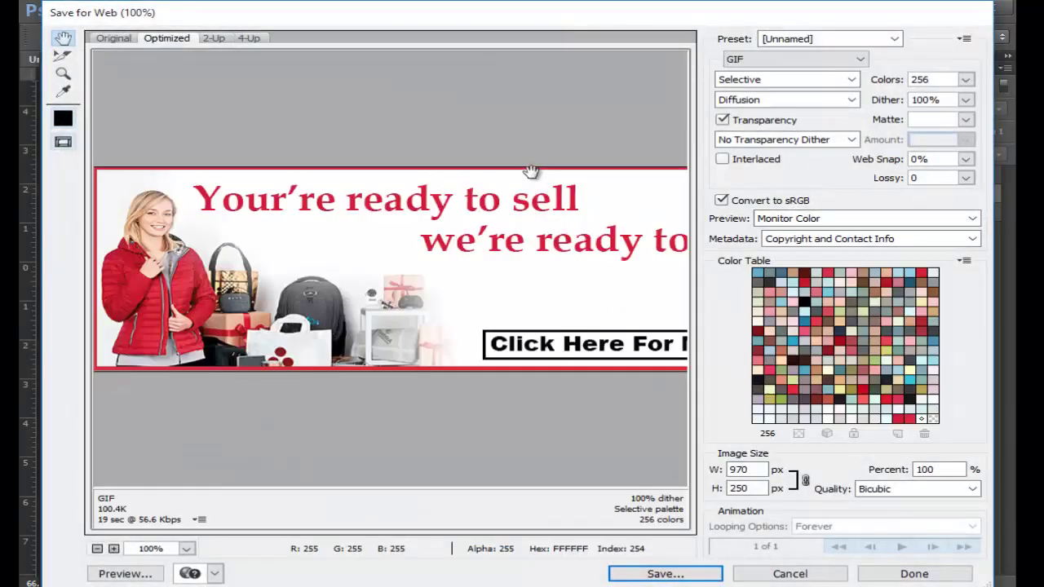
{"action": "left_click", "coordinate": [680, 576]}
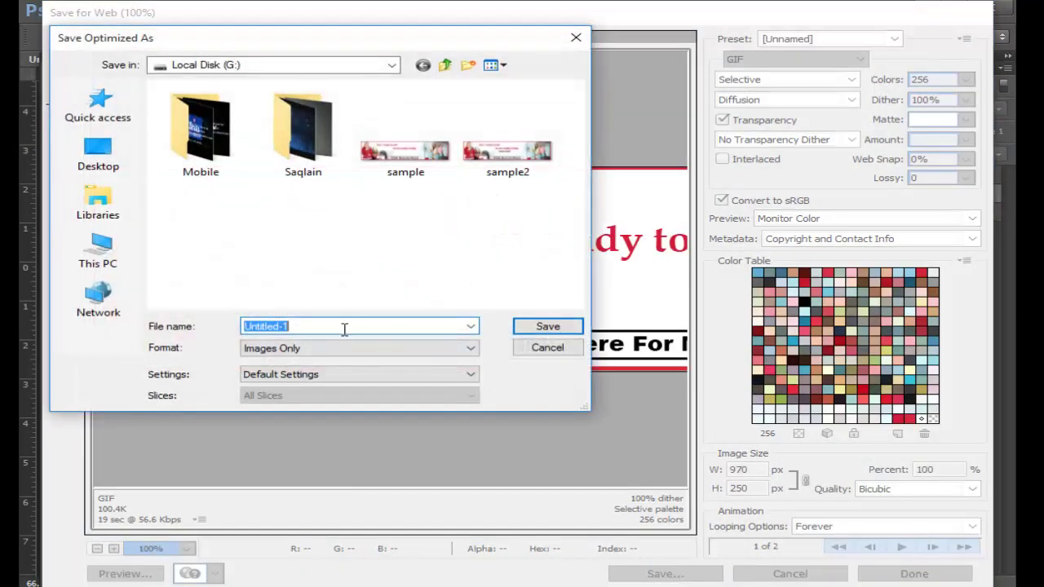
{"action": "type", "text": "animated banner"}
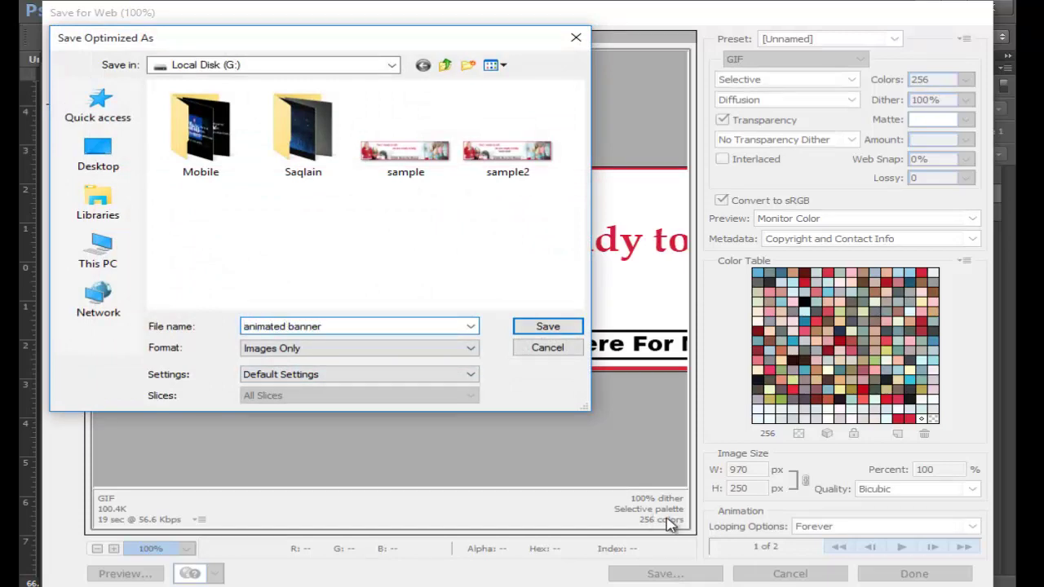
{"action": "key", "text": "Return"}
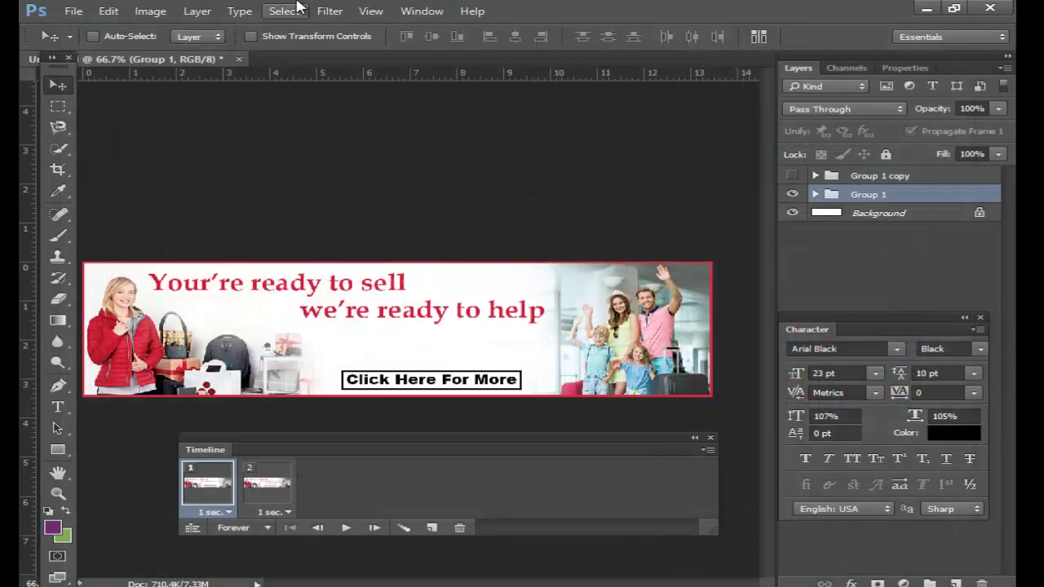